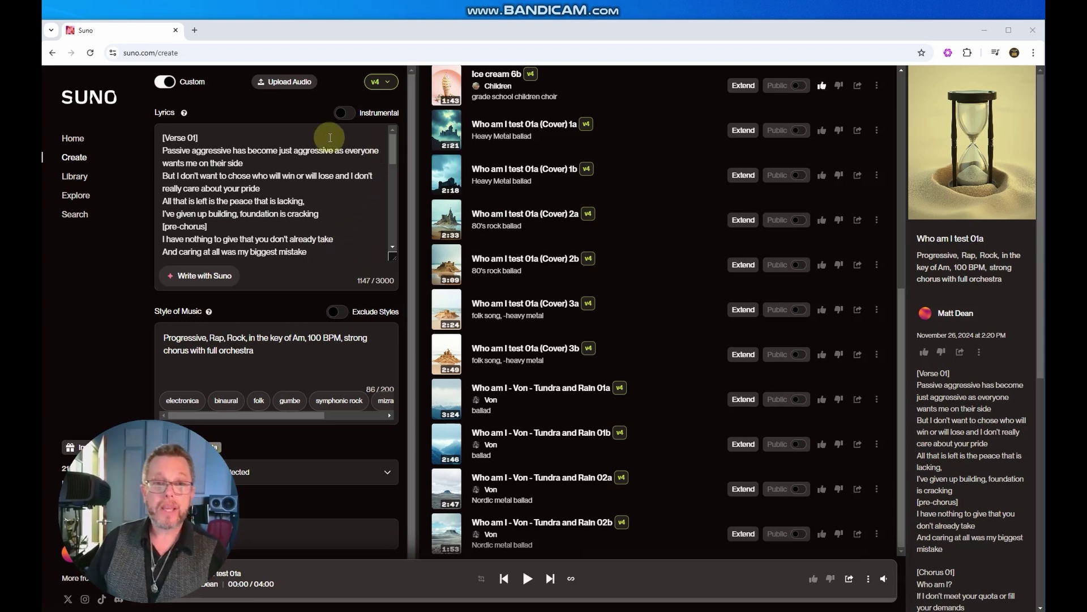
Scroll further into the Who am I test 01a lyrics and start playing the song
left_click(393, 154)
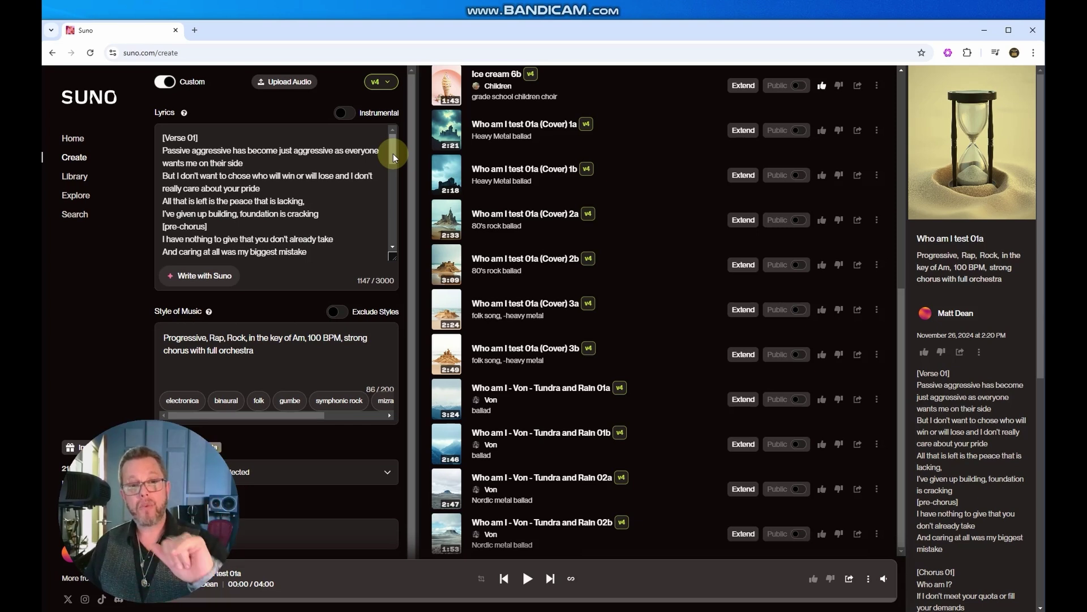
mouse_move(389, 152)
left_mouse_down()
mouse_move(397, 235)
mouse_move(400, 137)
left_mouse_up()
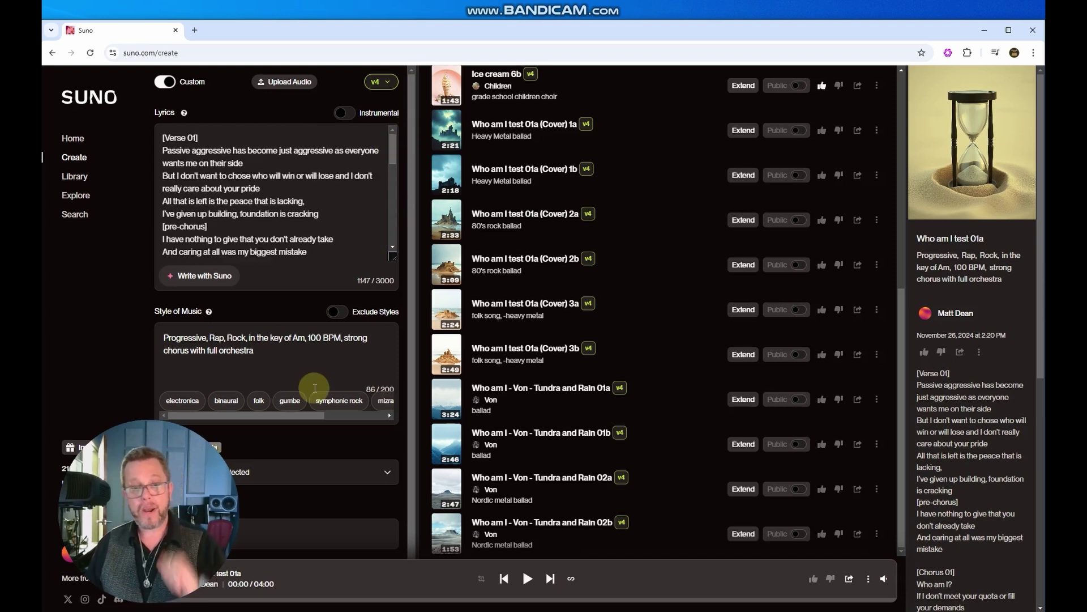
left_click(527, 578)
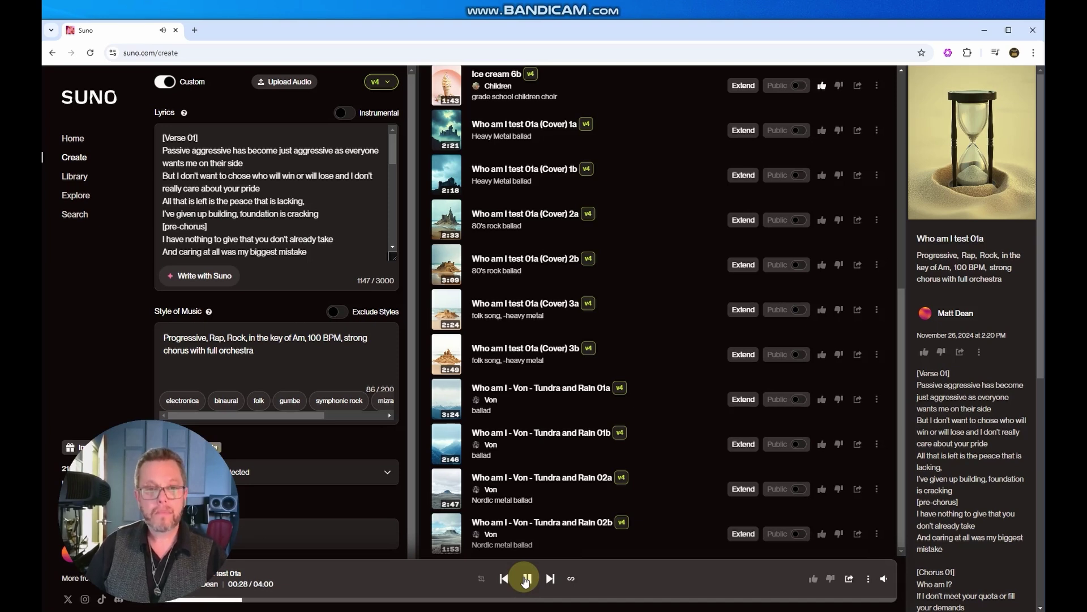
Read further down the lyrics, then pause Who am I test 01a at 0:38
scroll(361, 196, "down", 3)
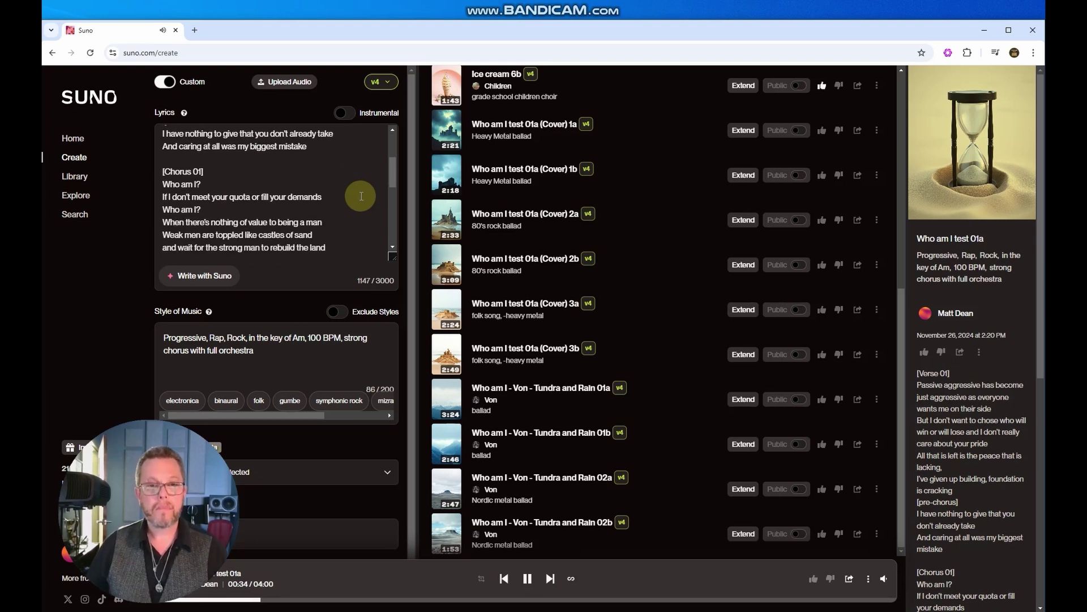
left_click(528, 578)
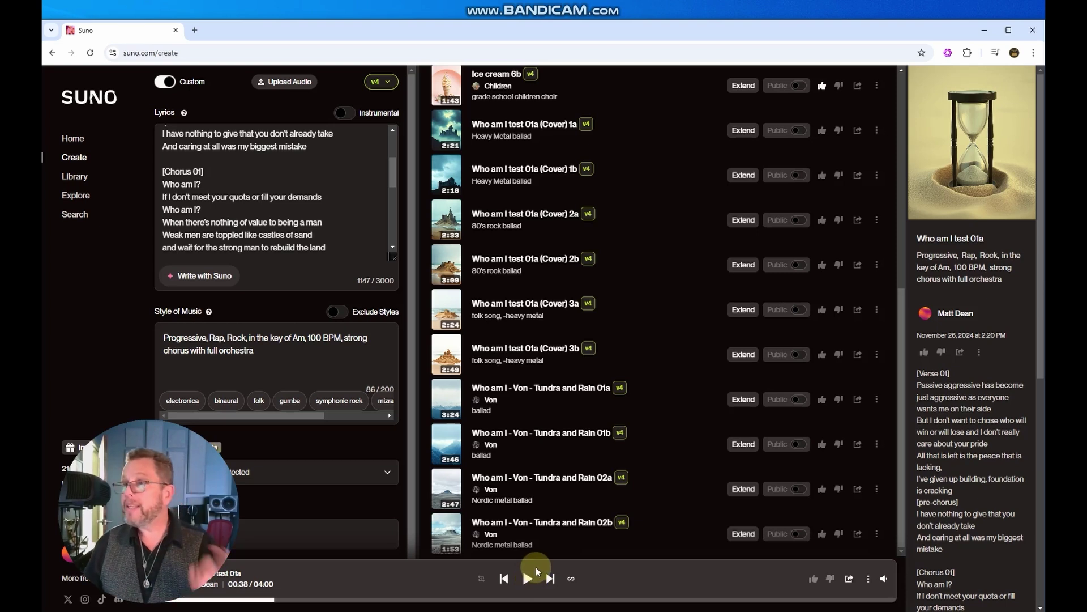
Open the 'Suno tutorial Ep 05 - updates in v4' playlist from the Library's Playlists
left_click(74, 176)
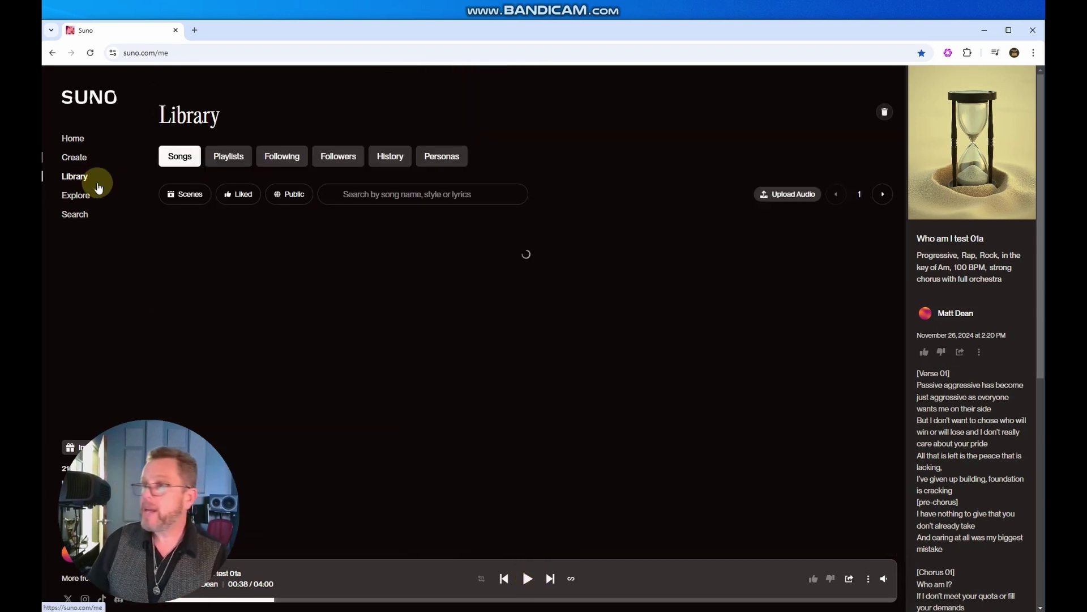
left_click(233, 157)
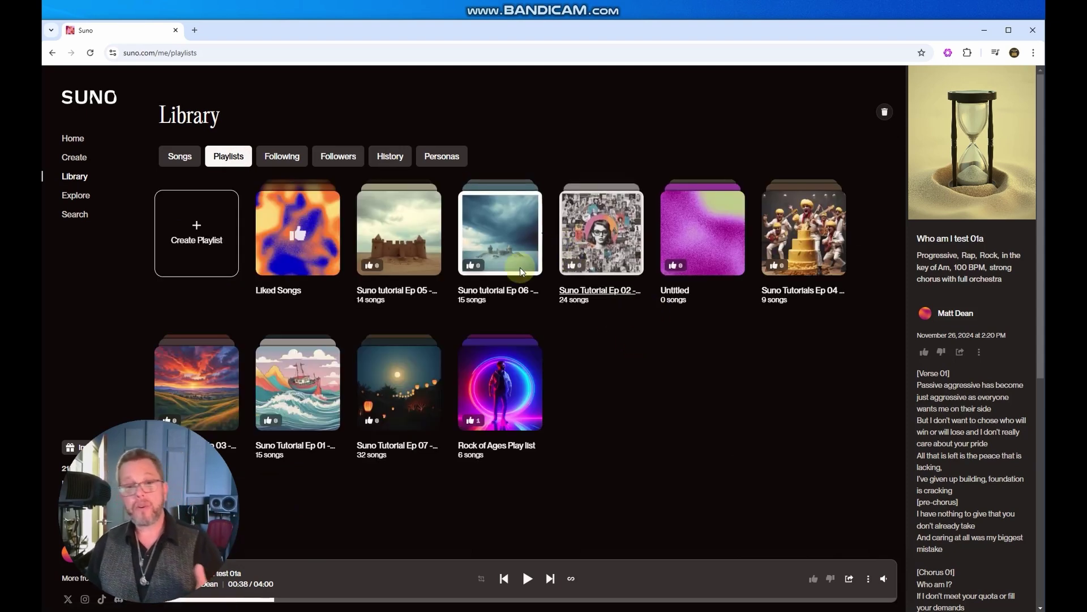
left_click(396, 292)
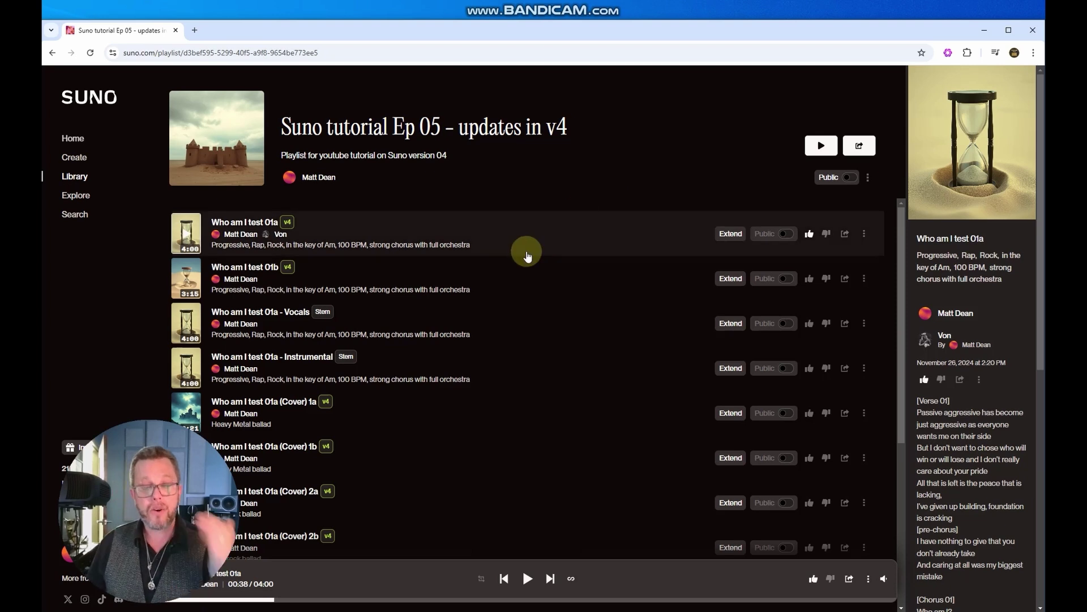
scroll(529, 255, "down", 1)
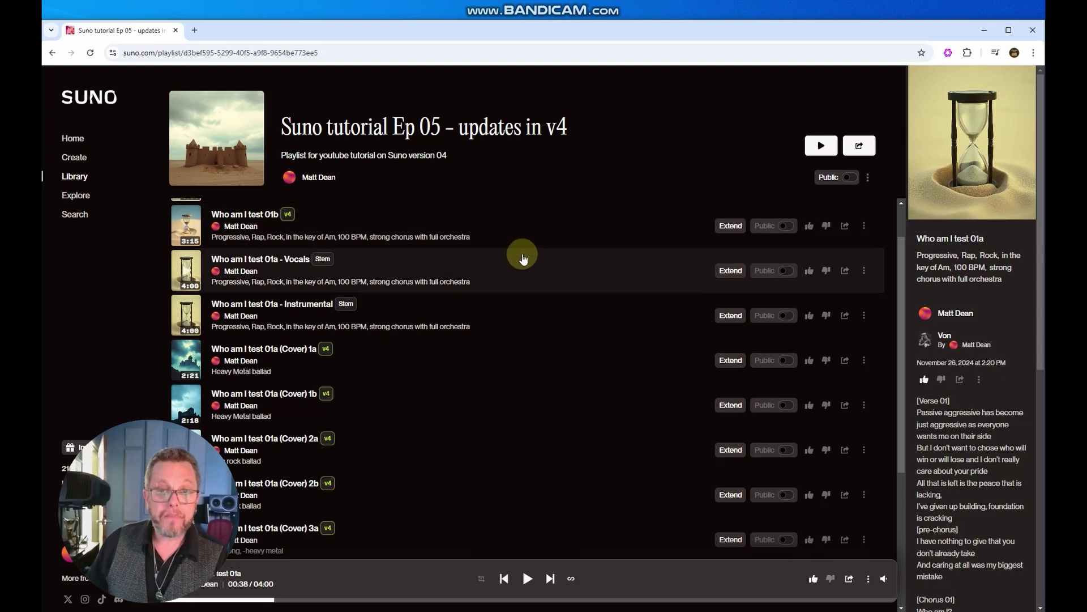
scroll(520, 252, "up", 1)
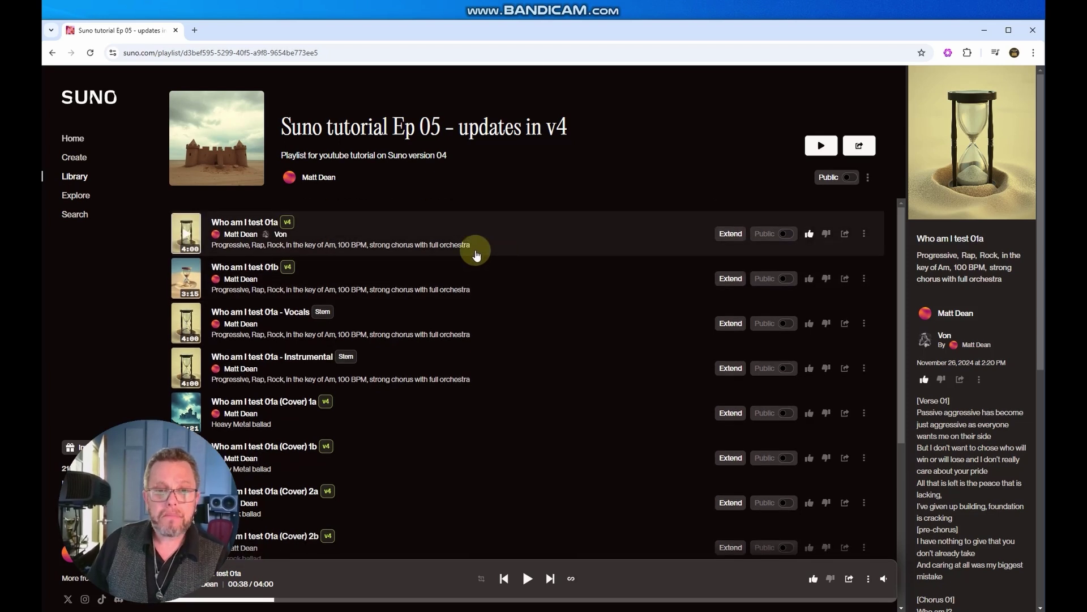
left_click(859, 234)
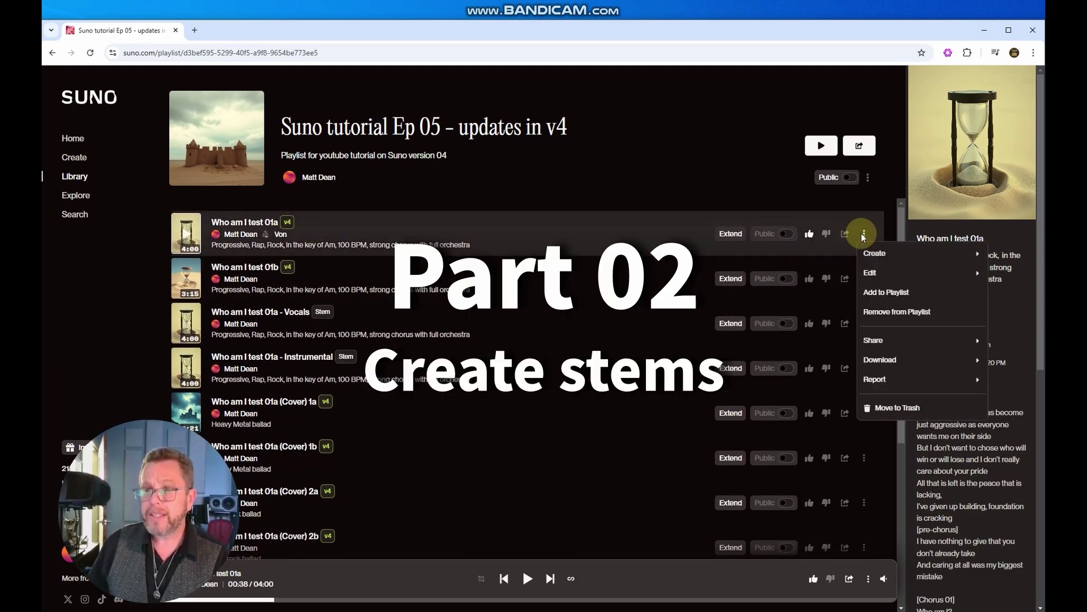
Split Who am I test 01a into Vocals and Instrumental stems with Get Stems
left_click(464, 196)
right_click(238, 232)
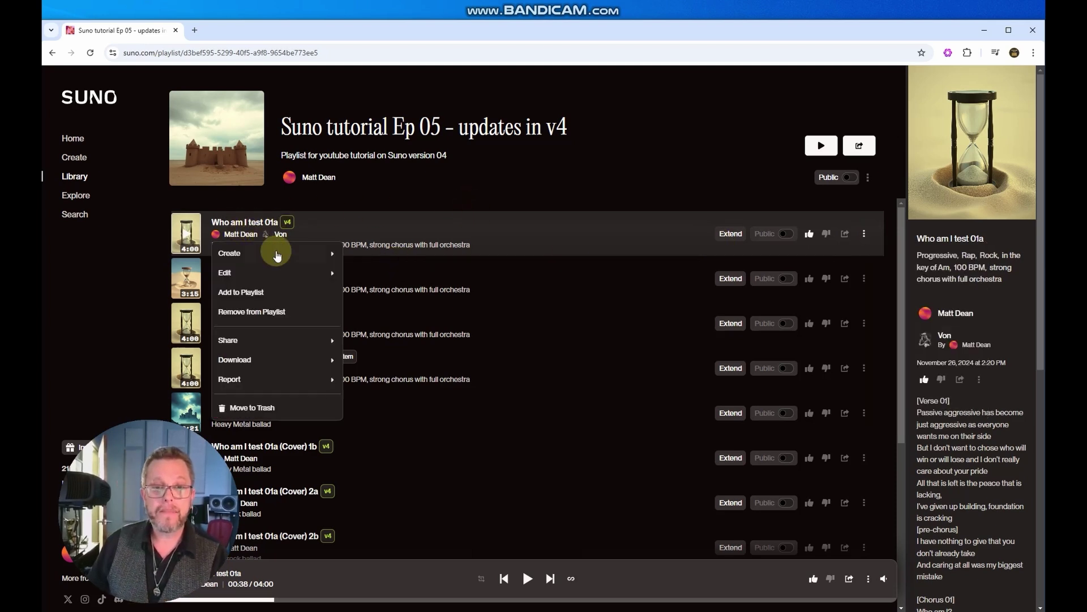
mouse_move(277, 256)
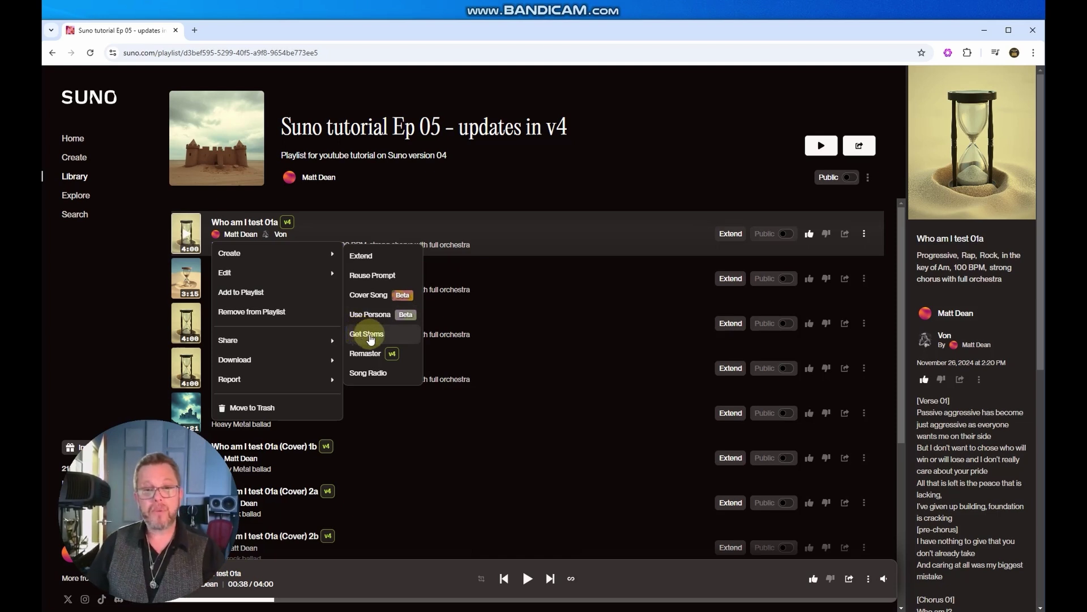
left_click(548, 182)
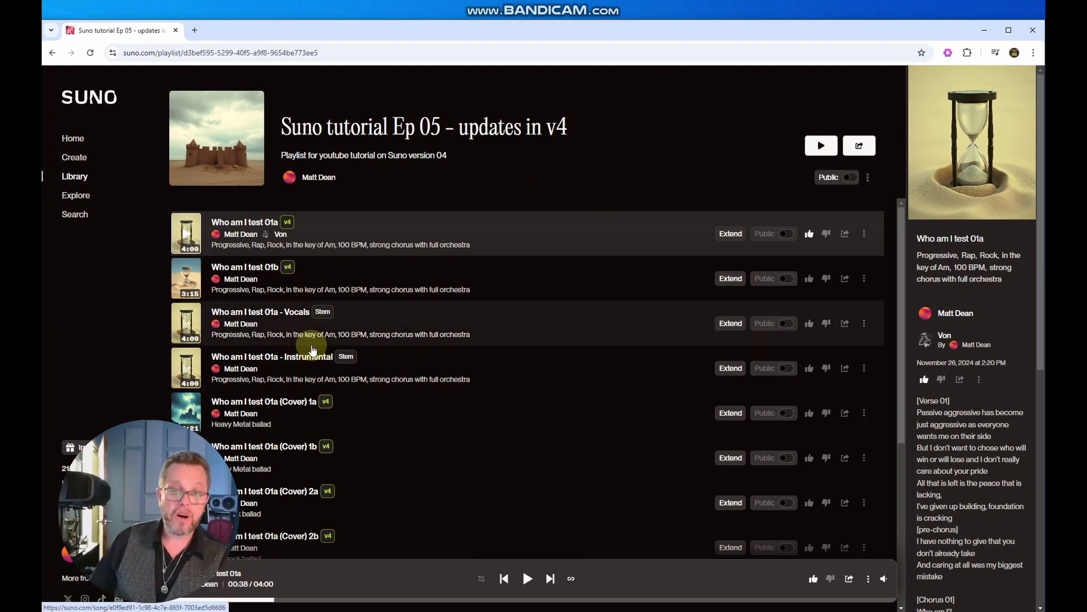
Play and pause the Vocals stem, then the Instrumental stem, of Who am I test 01a
left_click(187, 331)
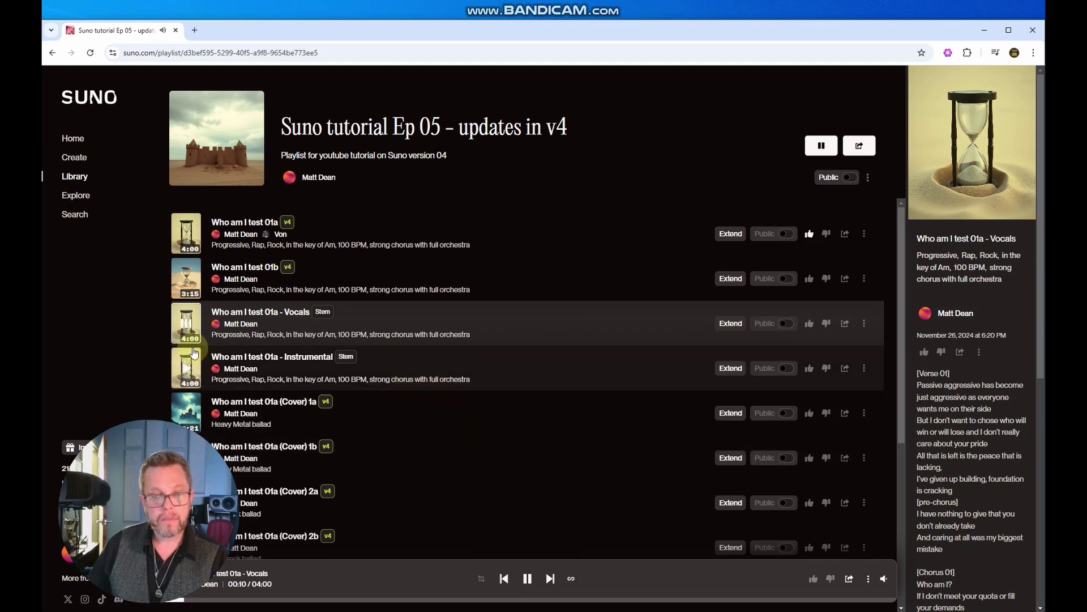
left_click(191, 328)
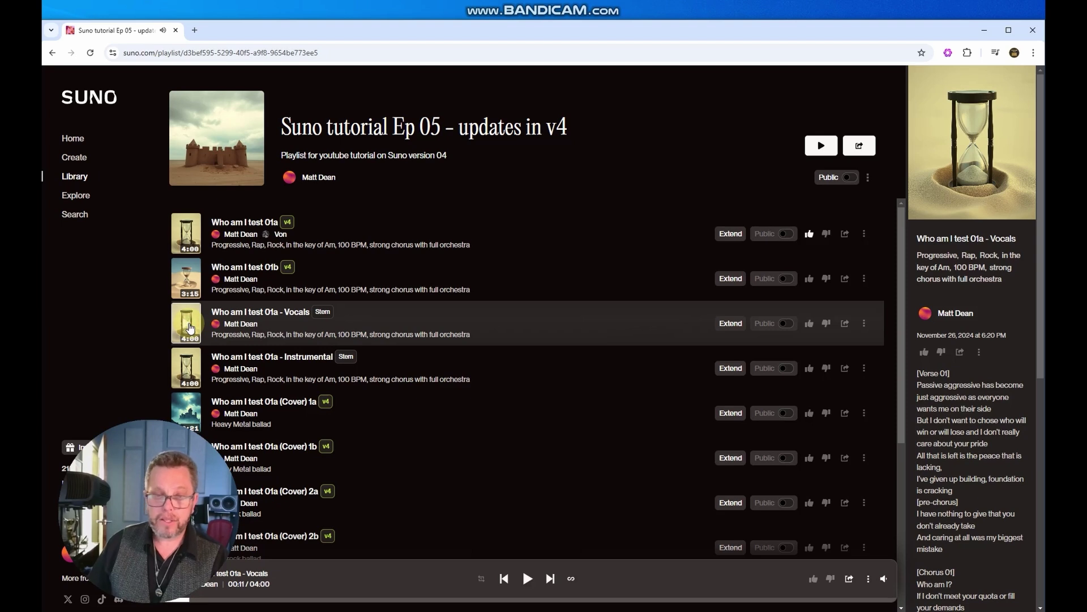
left_click(190, 377)
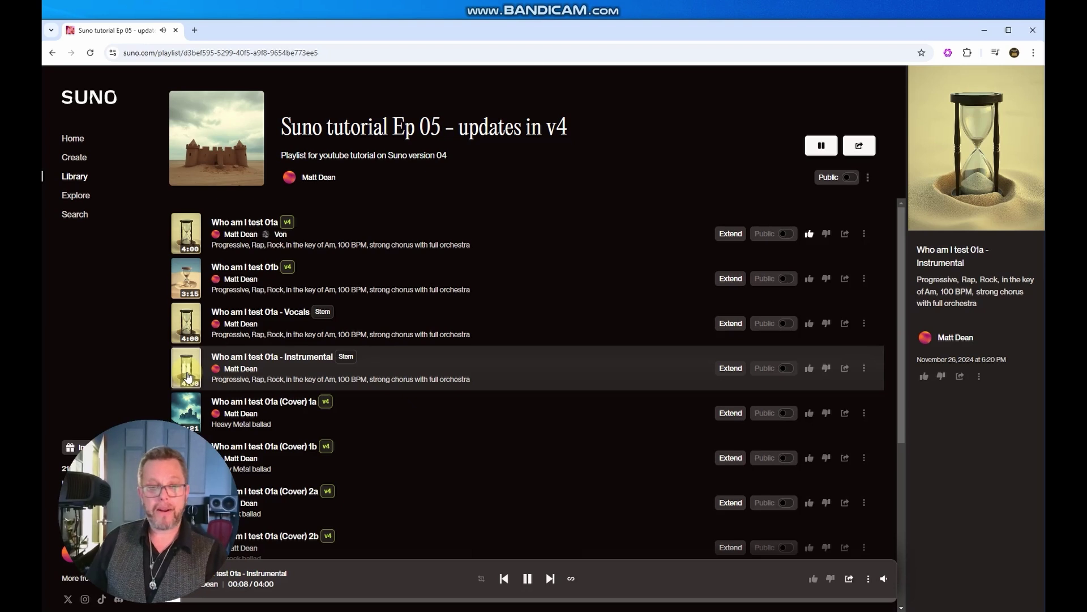
left_click(189, 377)
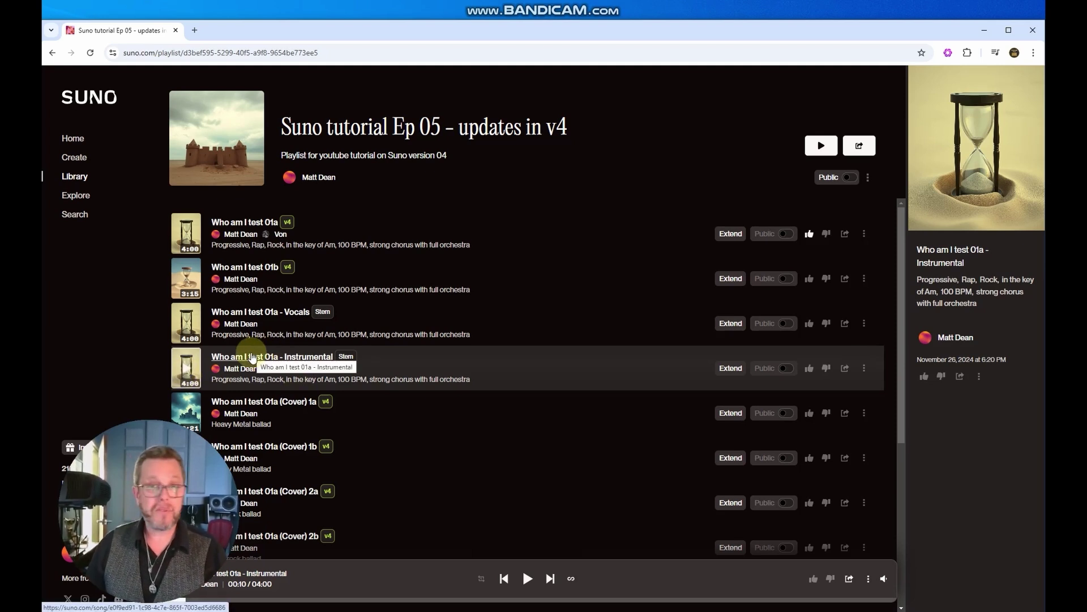
scroll(252, 357, "down", 1)
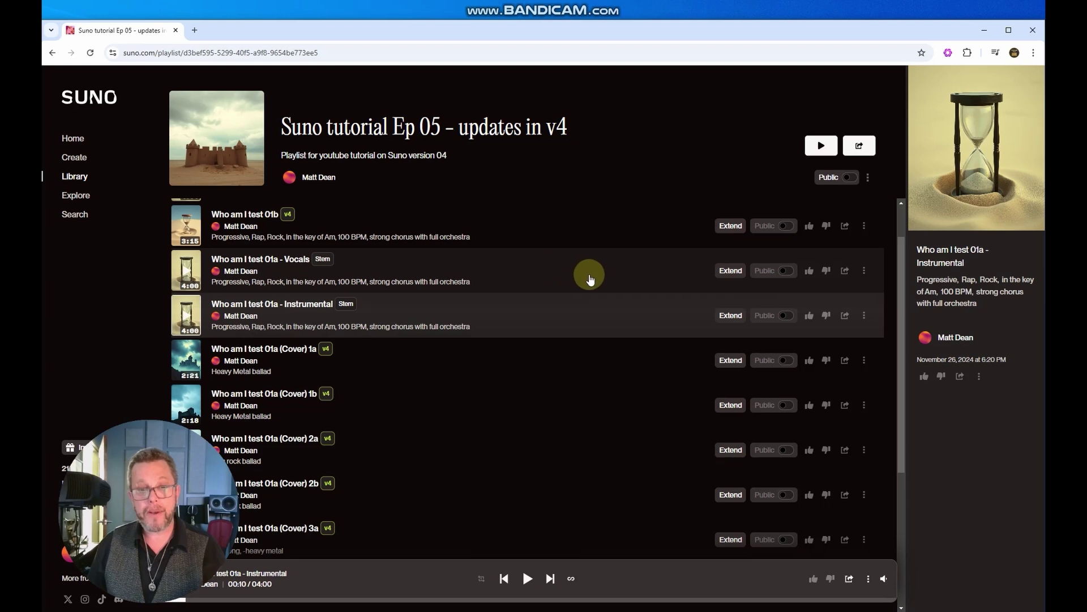
Start a new persona from Who am I test 01a (Cover) 3b using Make Persona
scroll(583, 277, "up", 1)
scroll(574, 323, "down", 5)
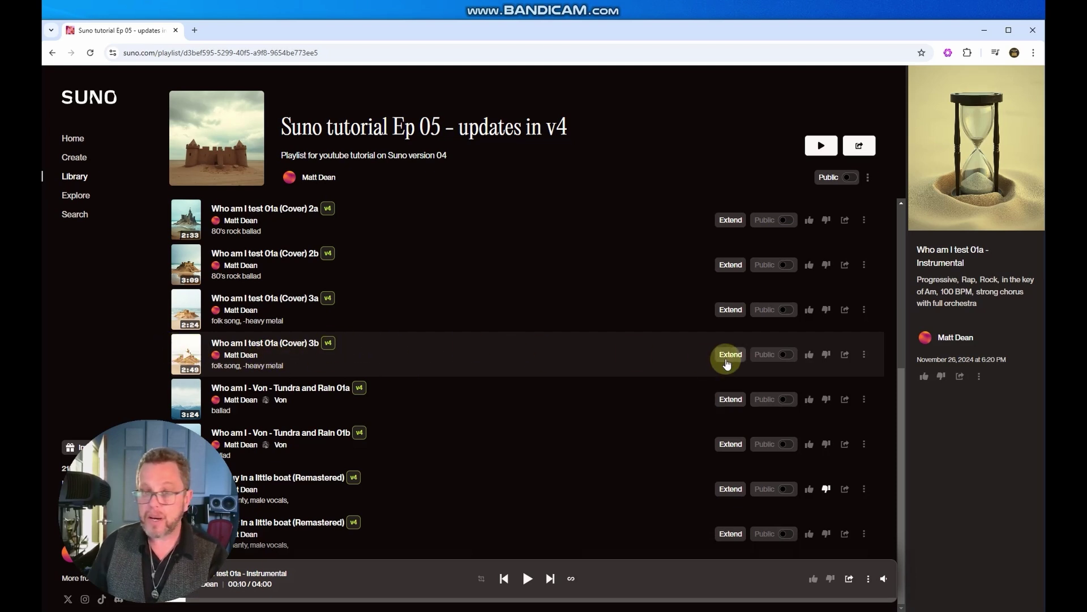
left_click(866, 354)
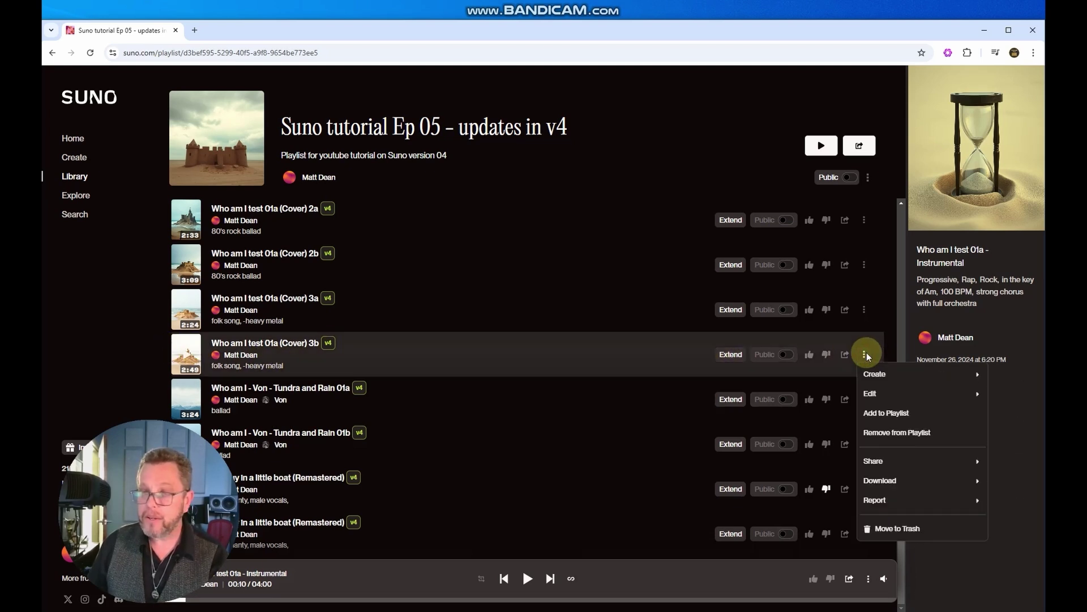
mouse_move(871, 375)
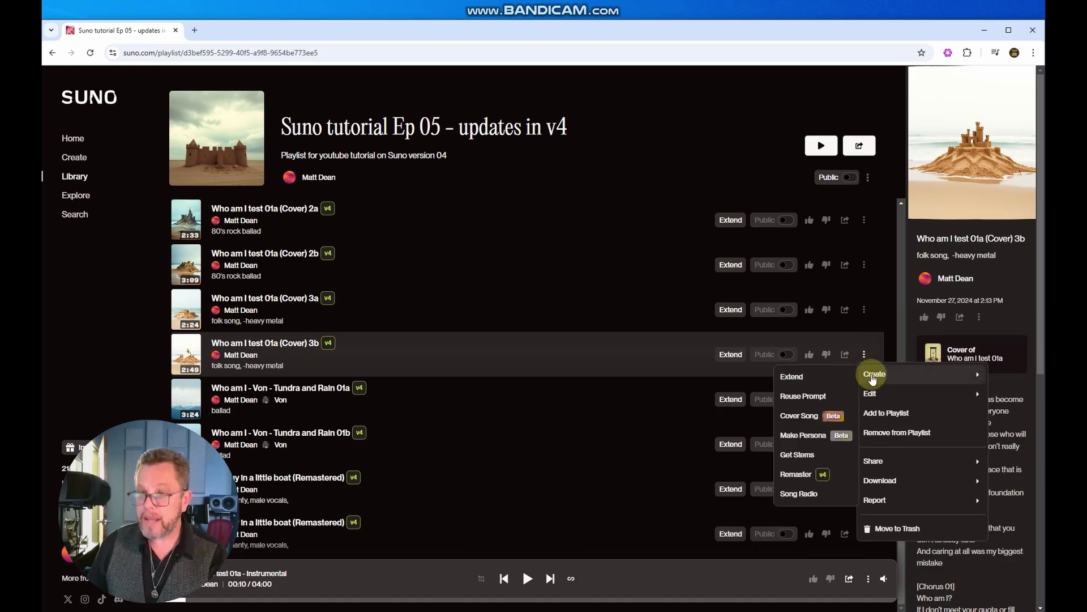
left_click(807, 435)
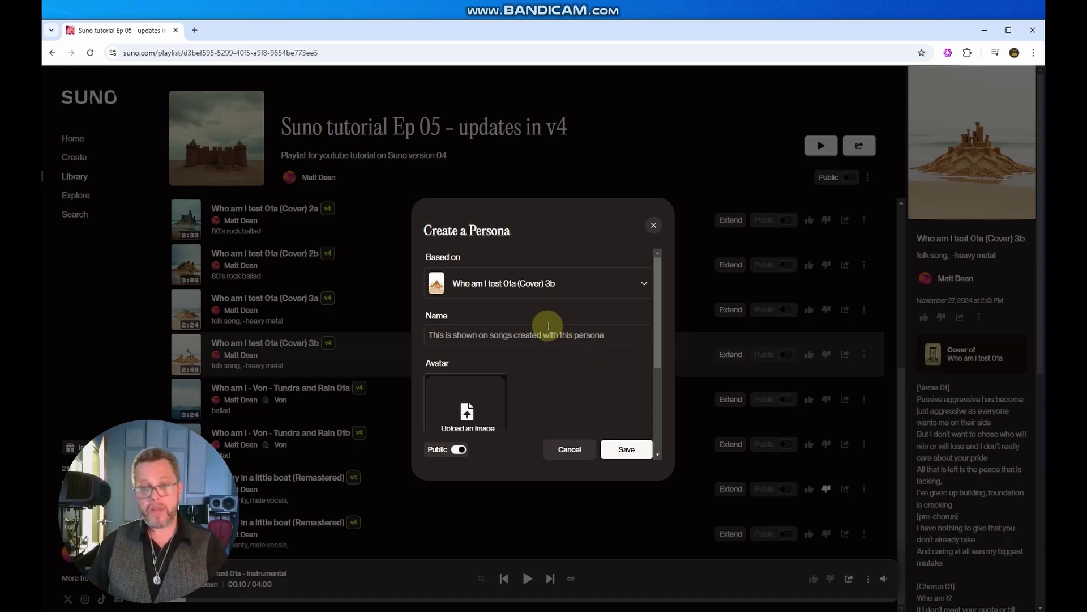
Name the persona and generate its avatar from the prompt 'female folk singer'
scroll(574, 331, "down", 2)
scroll(576, 335, "up", 2)
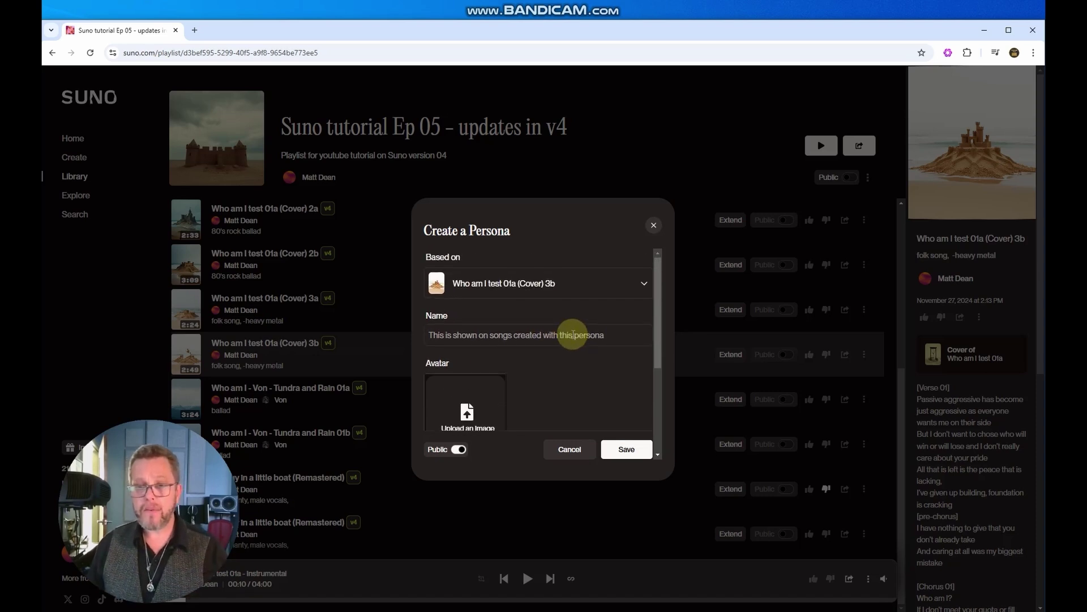
left_click(601, 335)
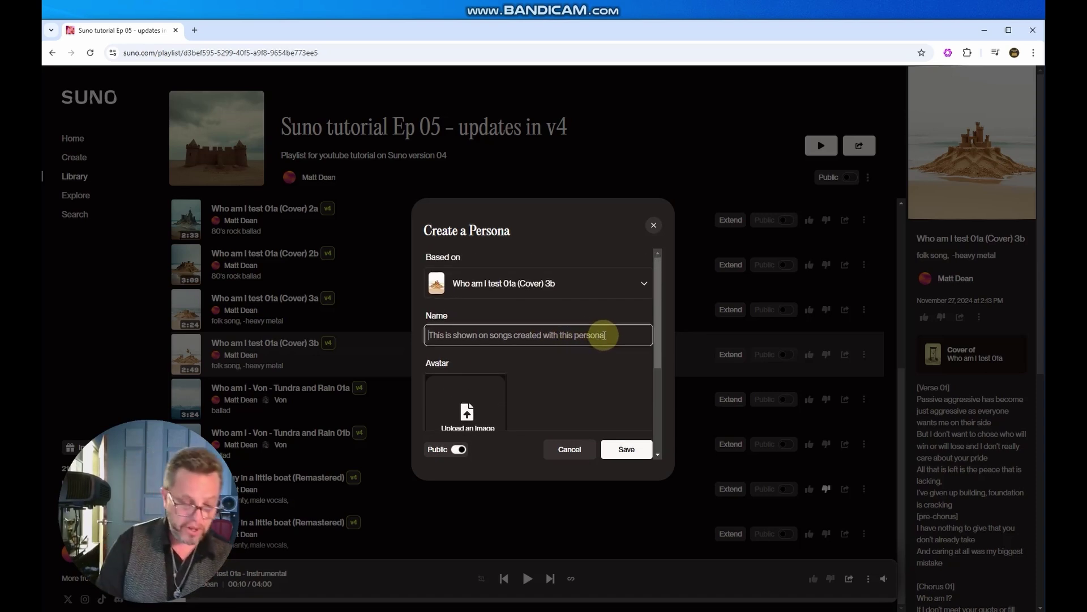
type("Jenny")
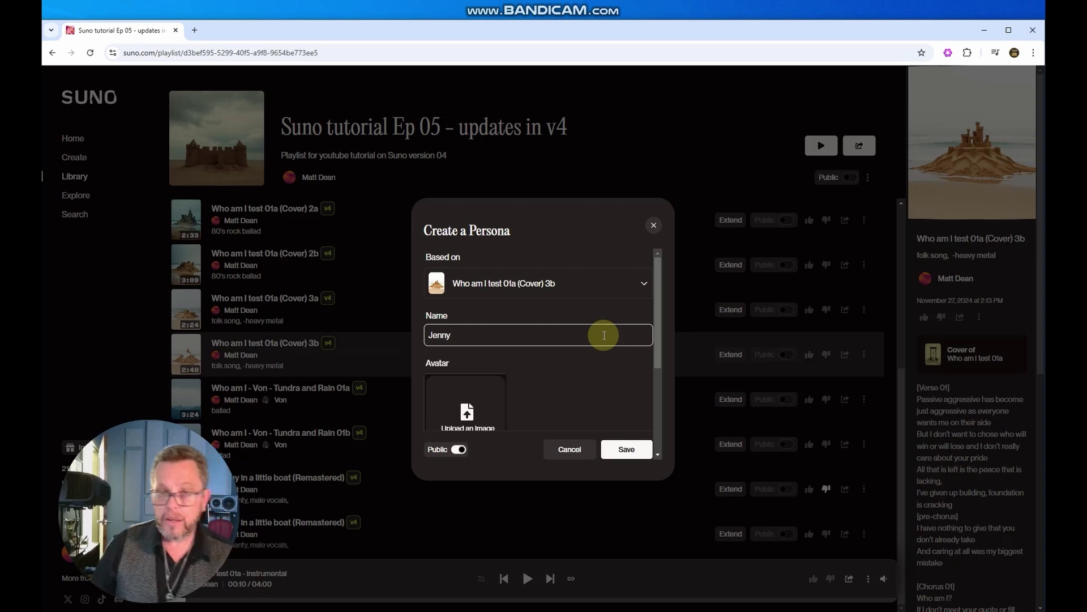
scroll(589, 335, "down", 3)
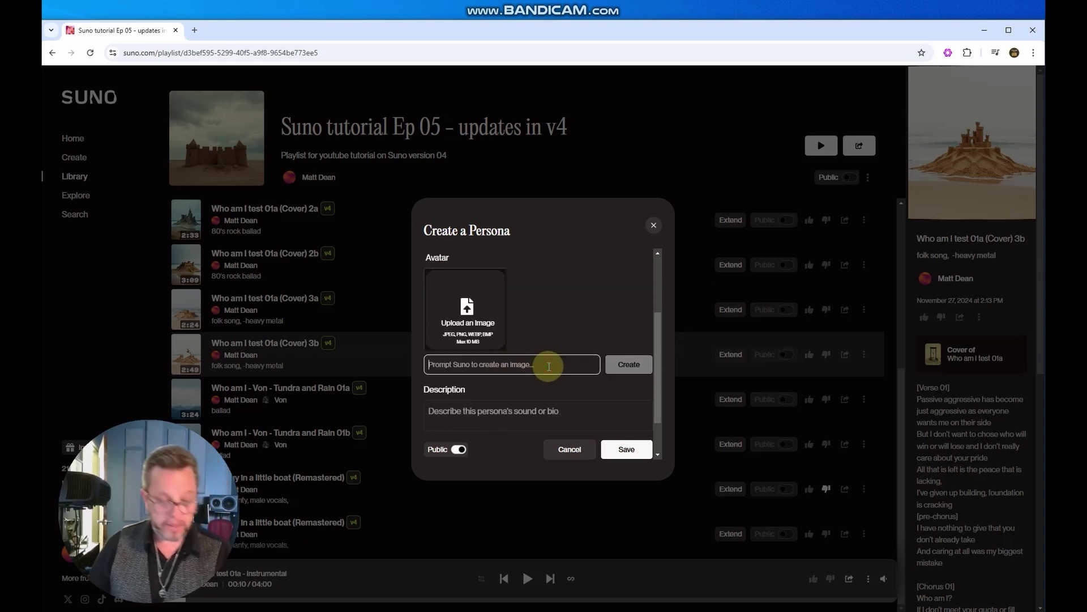
type("female f")
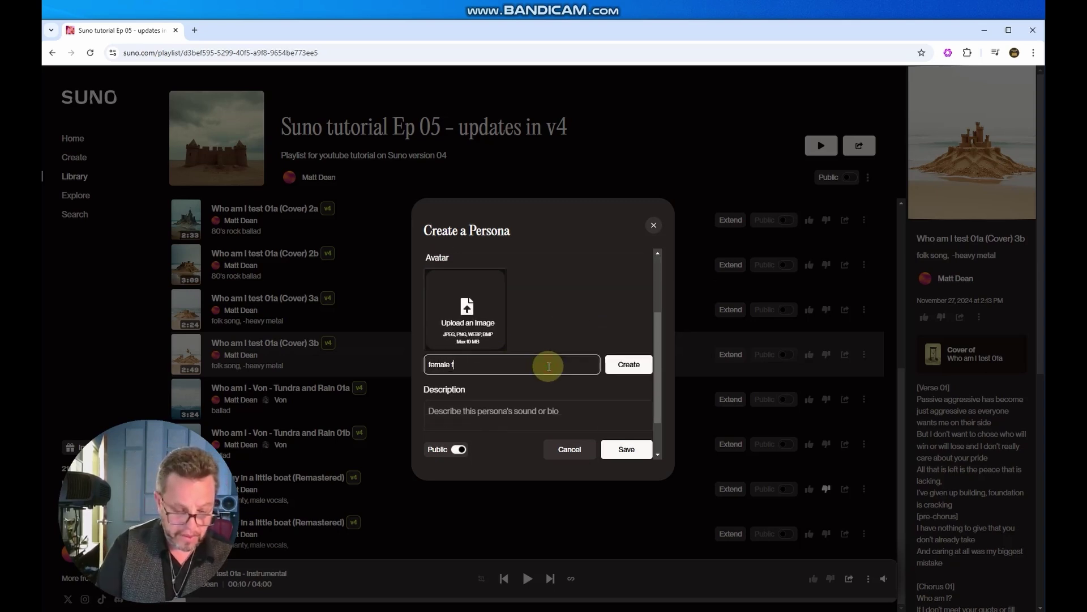
type("olk singer")
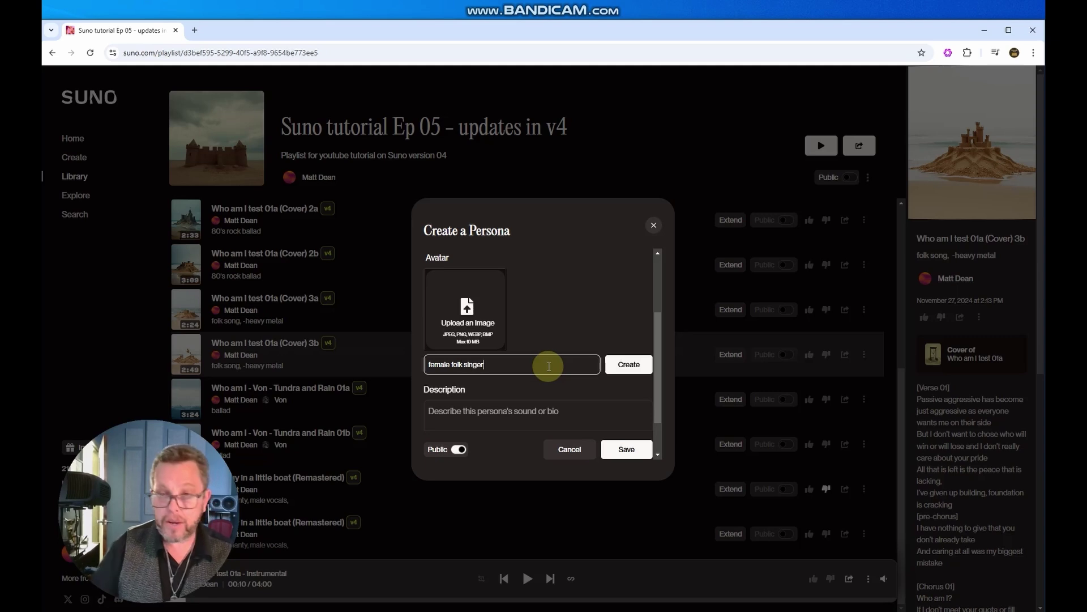
left_click(627, 362)
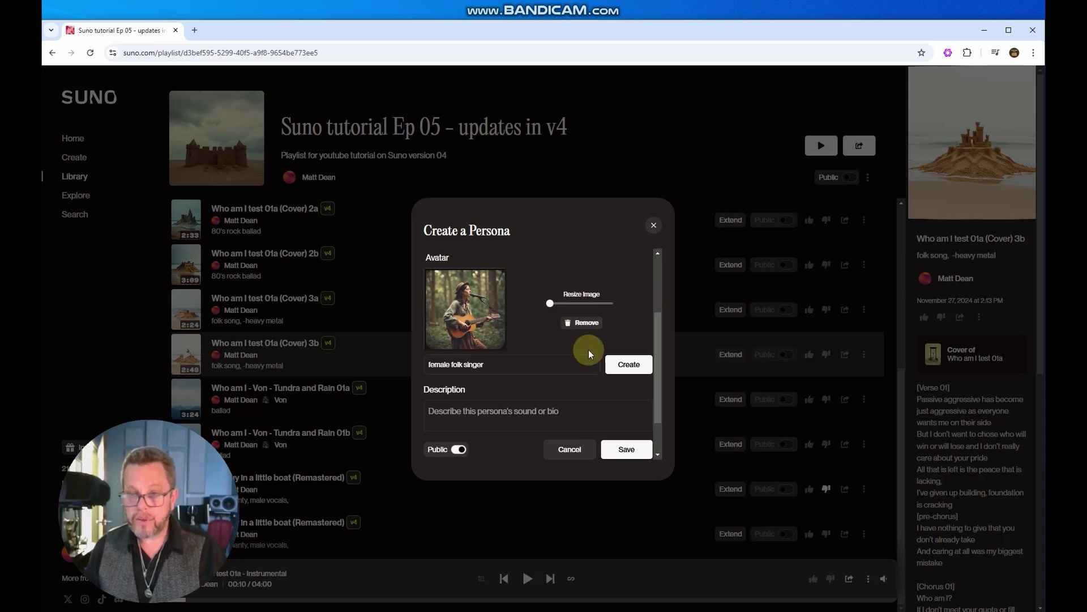
Describe the persona as 'female folk singer', make it private, and save it
scroll(589, 350, "down", 1)
left_click(584, 365)
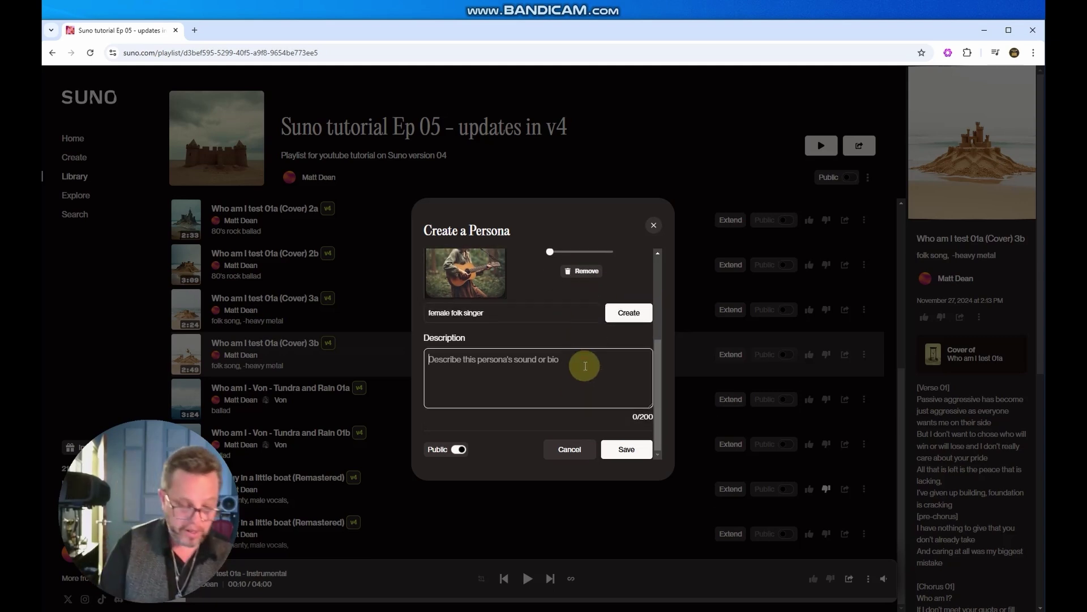
type("female fol")
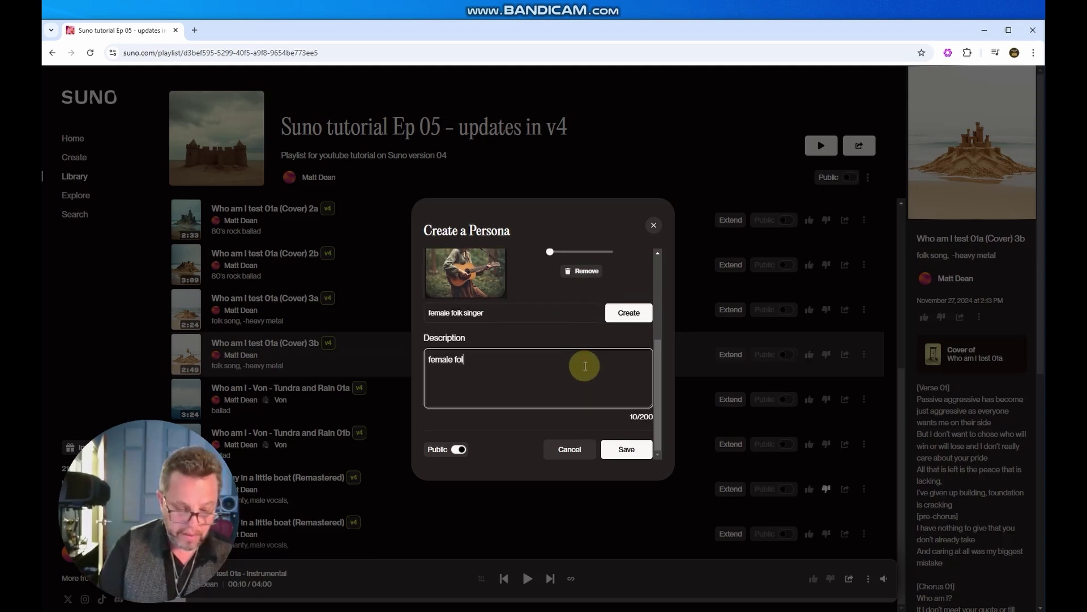
type("k singer")
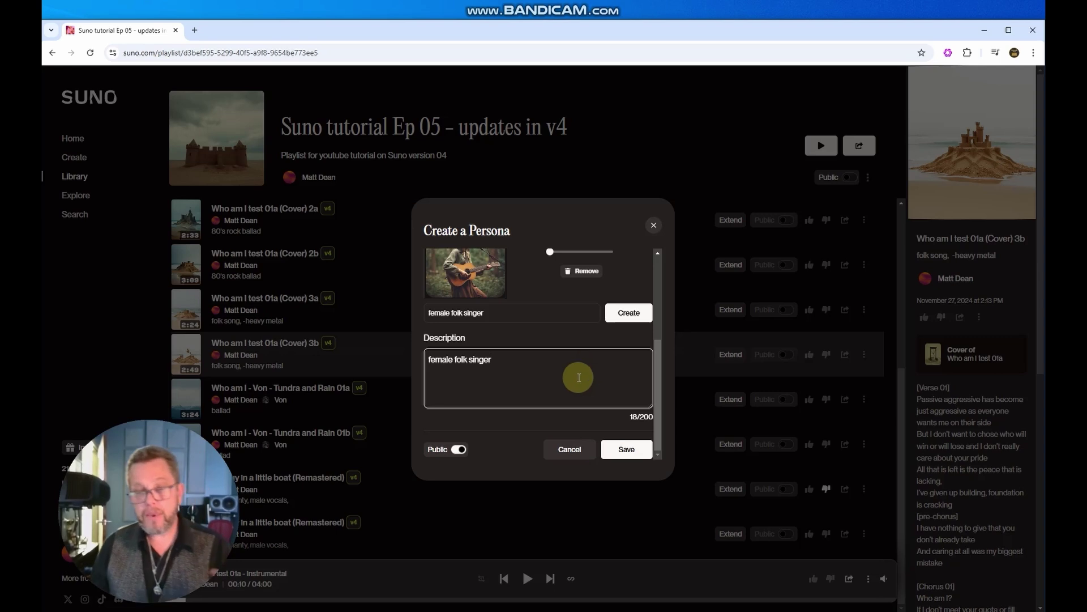
left_click(456, 450)
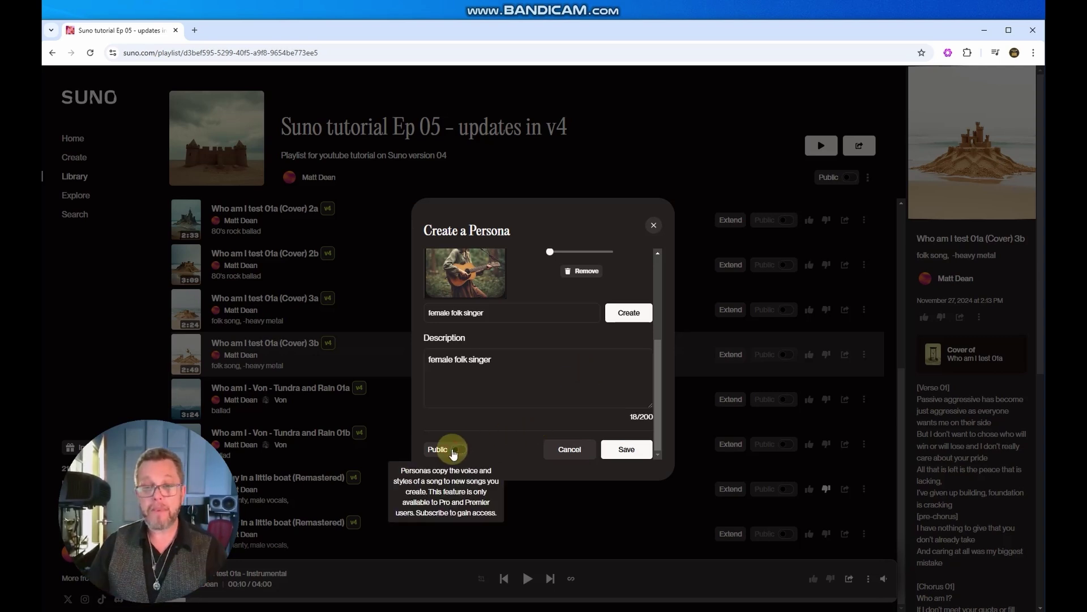
left_click(623, 451)
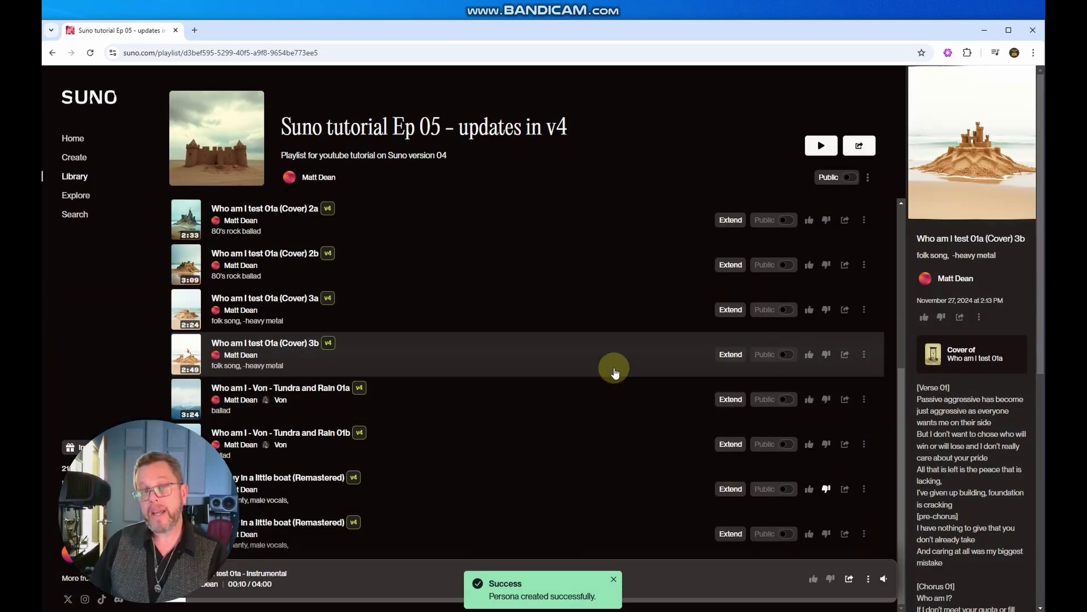
Reuse the Tundra and Rain 01a prompt, loading its lyrics and 'ballad' style into Create
scroll(616, 373, "up", 4)
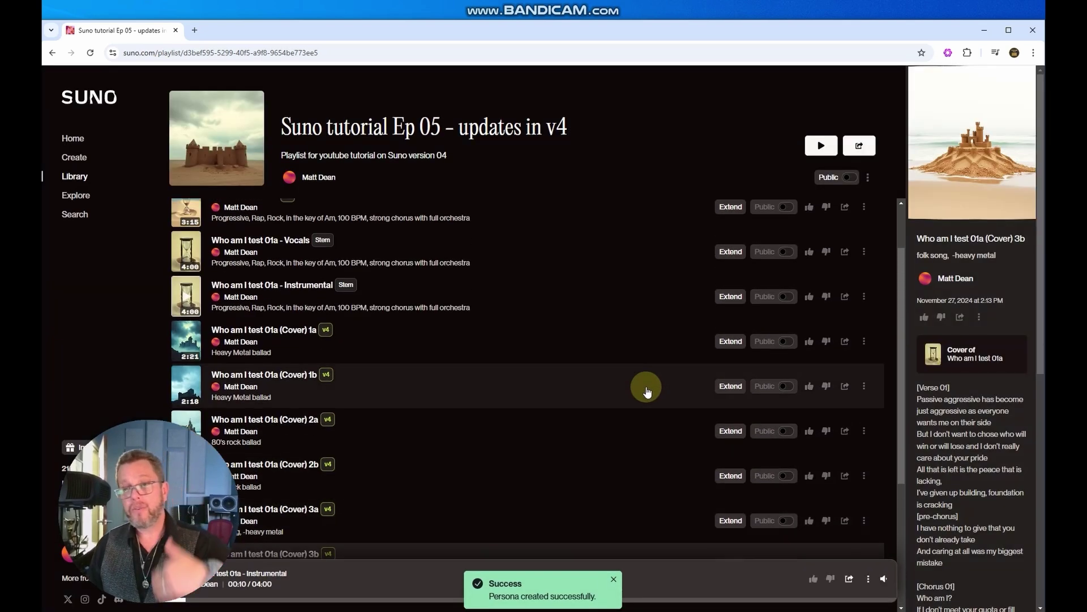
scroll(646, 387, "up", 2)
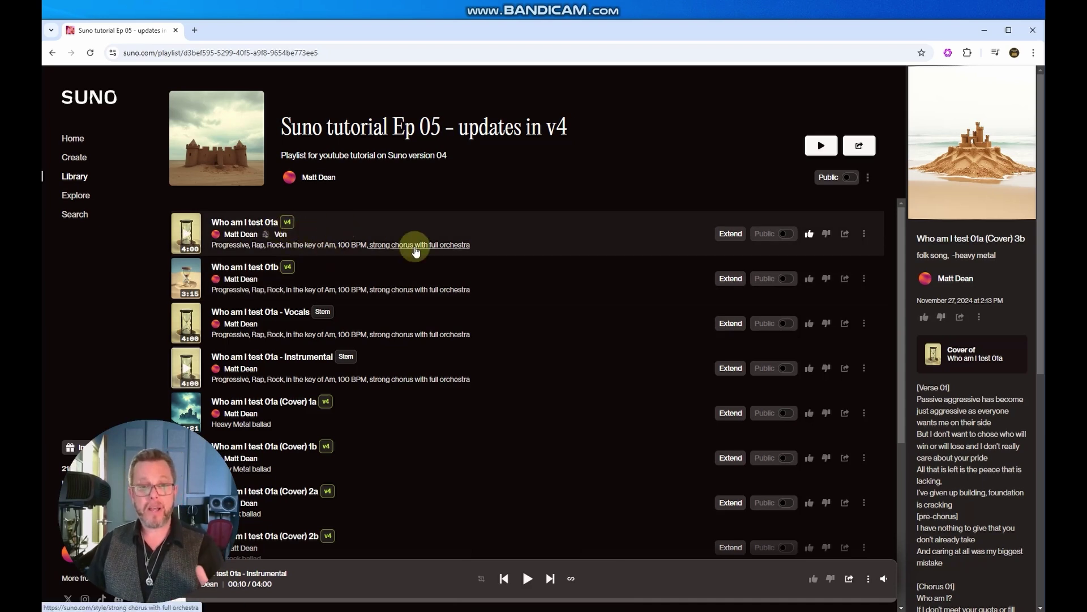
scroll(415, 251, "down", 1)
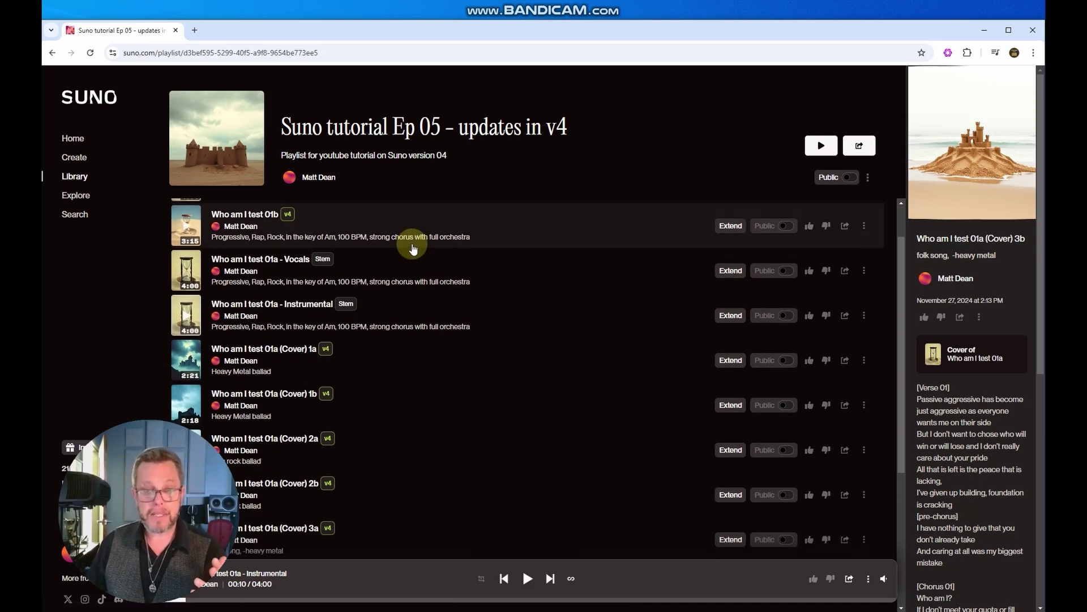
scroll(413, 248, "down", 2)
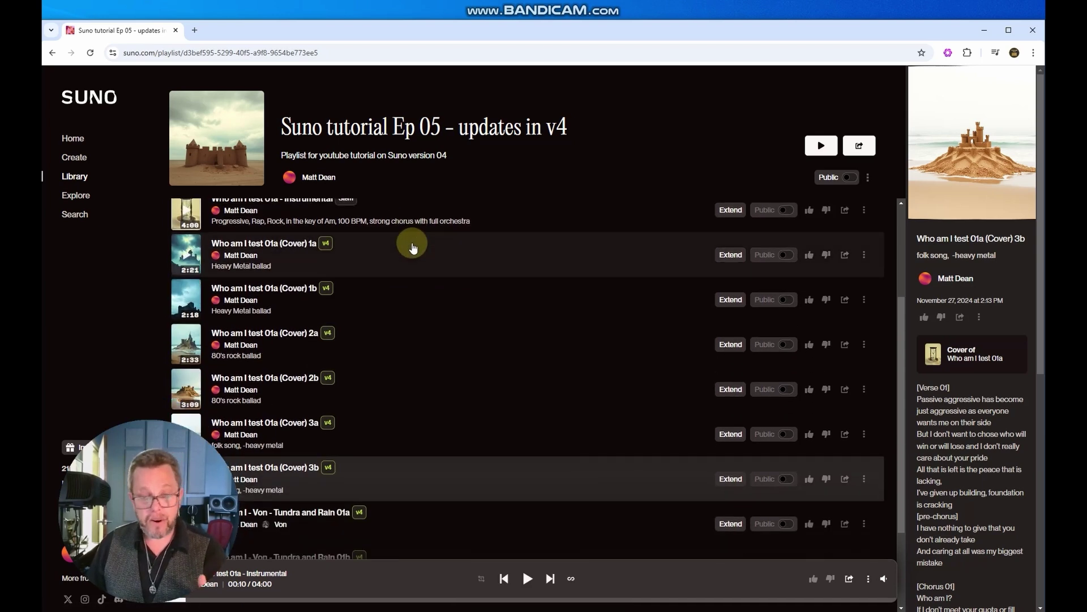
scroll(413, 247, "down", 3)
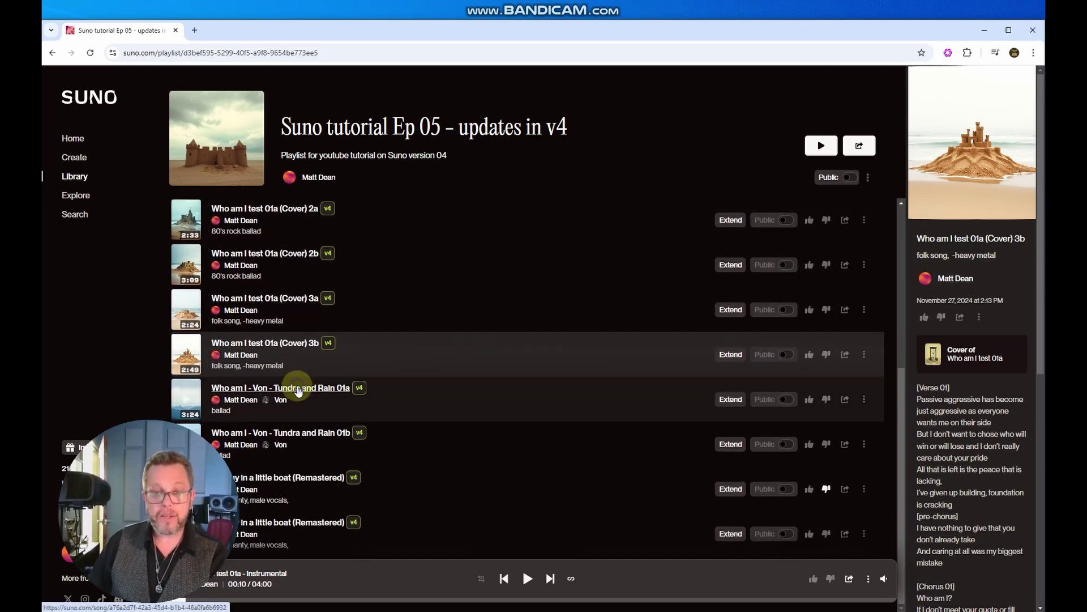
right_click(299, 391)
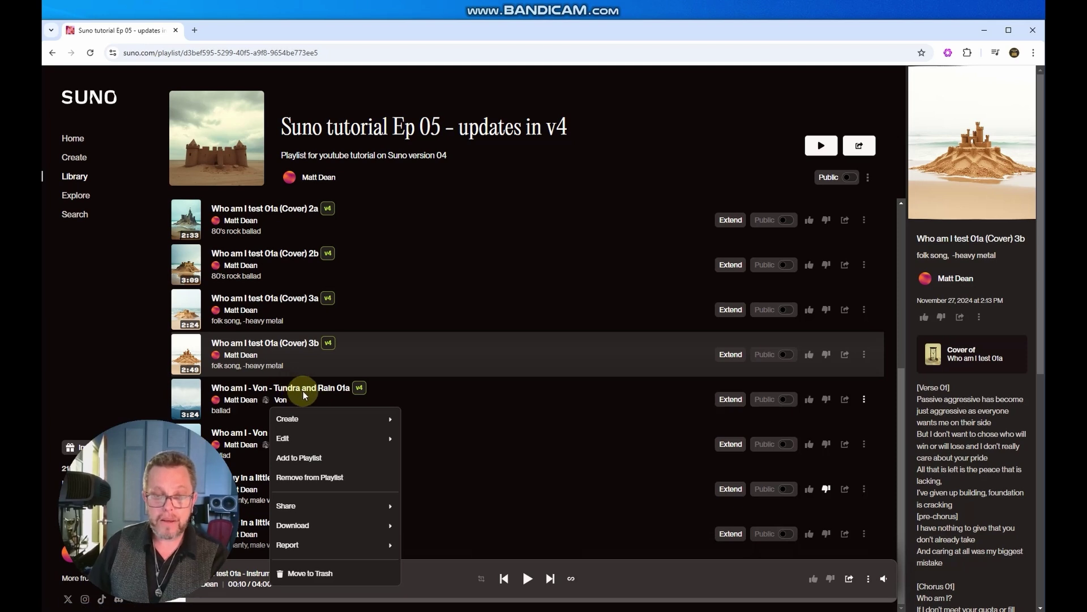
mouse_move(294, 419)
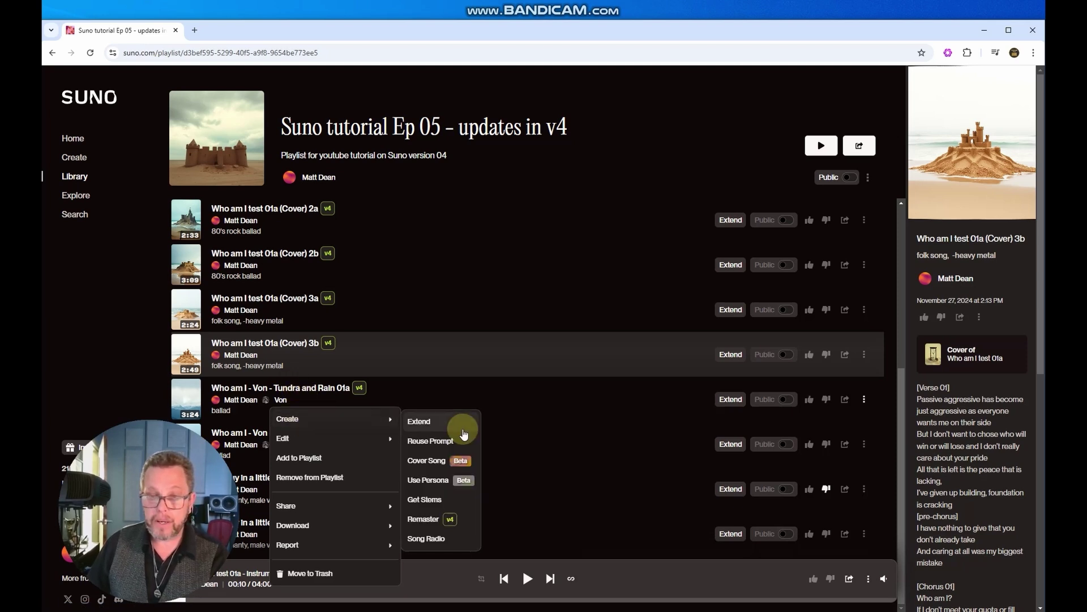
left_click(440, 440)
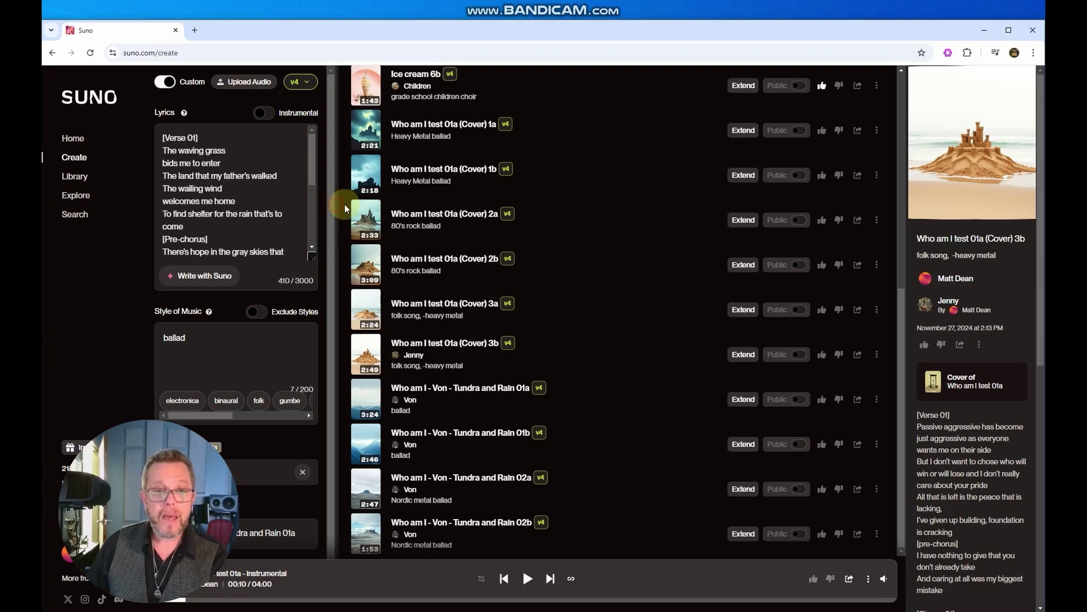
left_click_drag(344, 207, 348, 208)
Play and pause Tundra and Rain 01a, then play 01b and pause it at 0:10
mouse_move(313, 158)
left_mouse_down()
mouse_move(312, 172)
mouse_move(312, 149)
left_mouse_up()
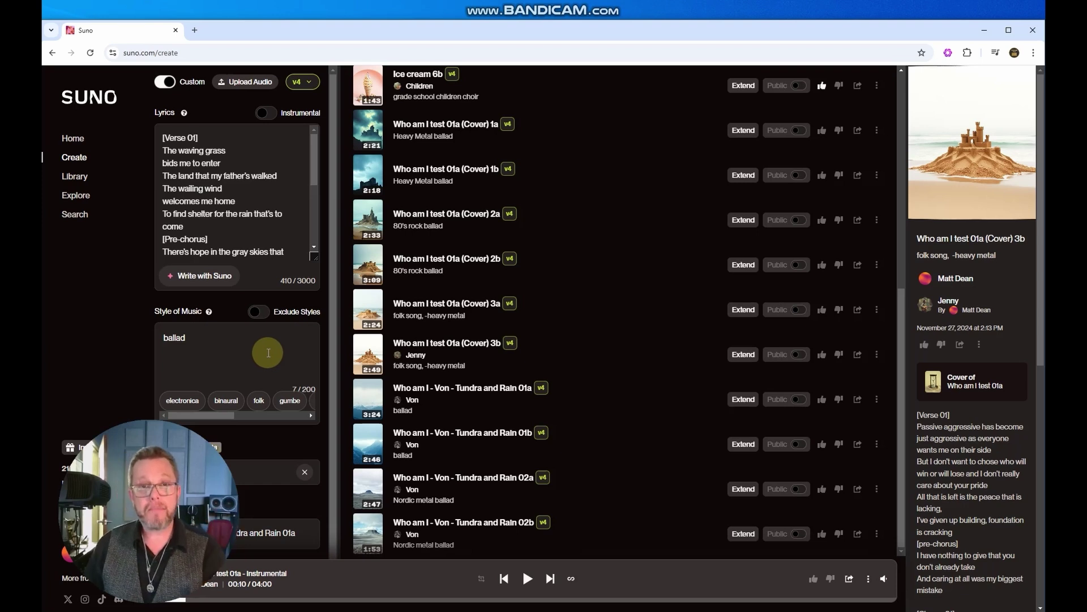
scroll(273, 351, "down", 1)
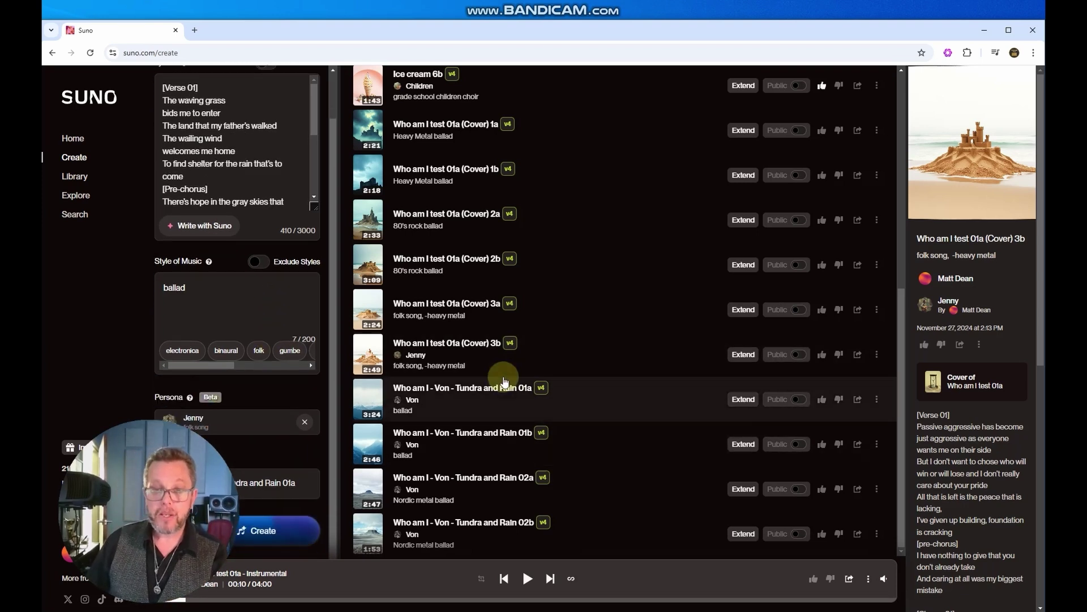
left_click(368, 405)
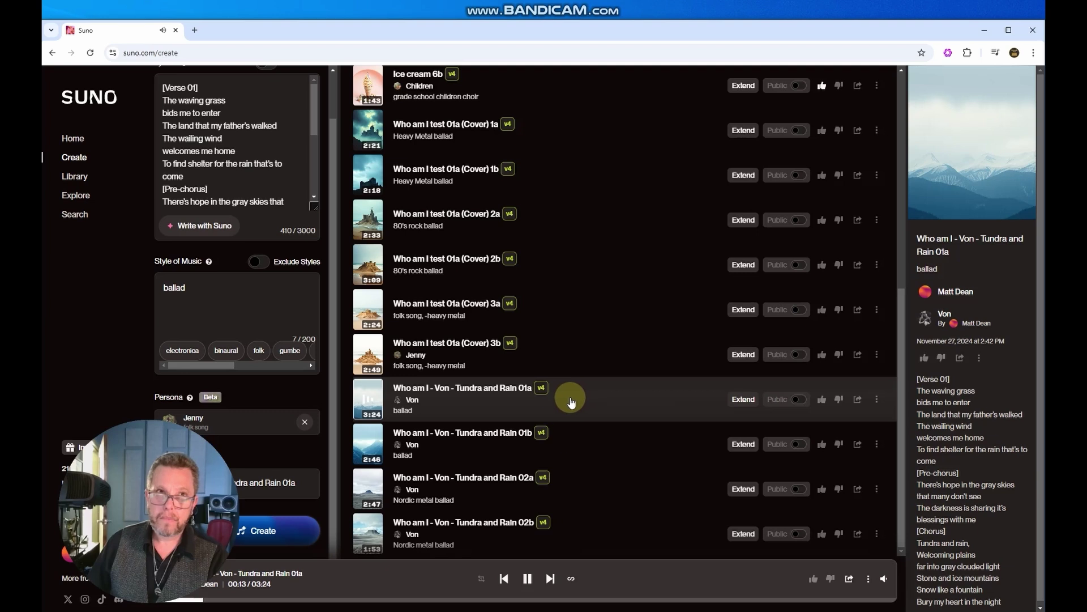
left_click(371, 405)
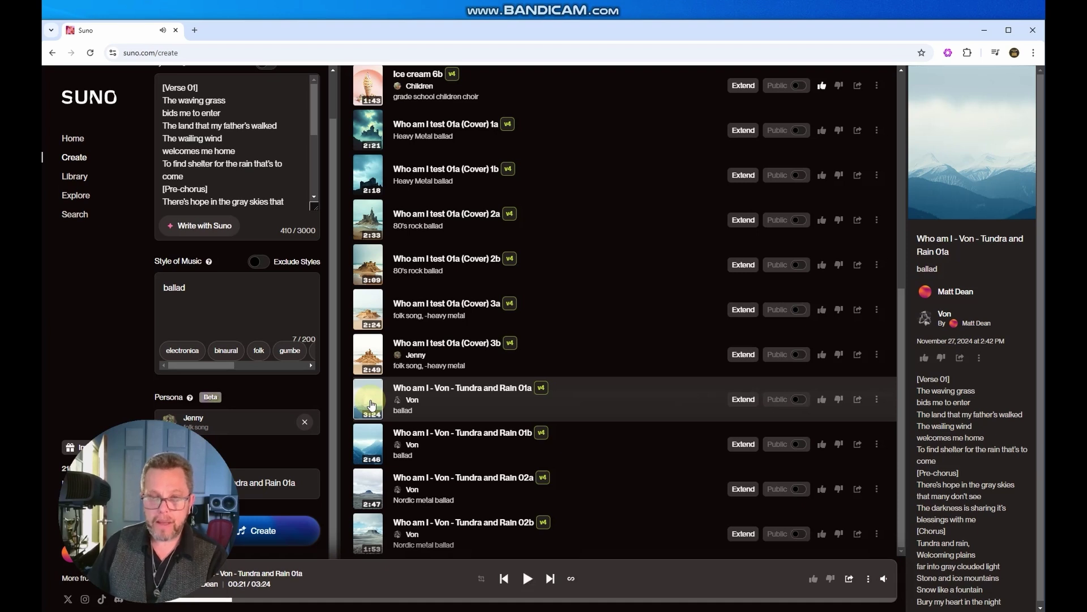
left_click(371, 446)
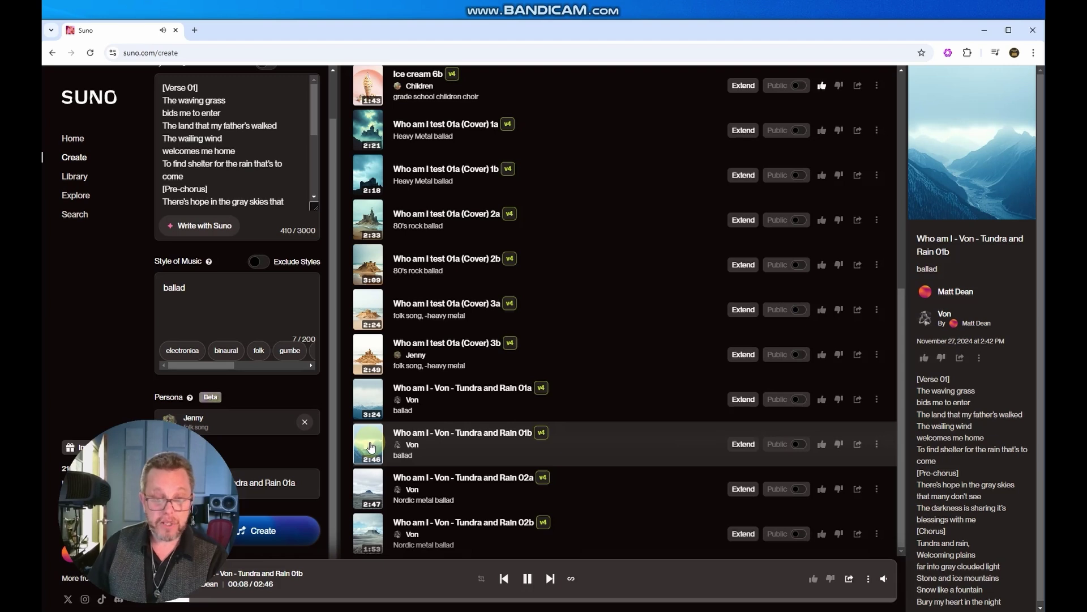
left_click(371, 446)
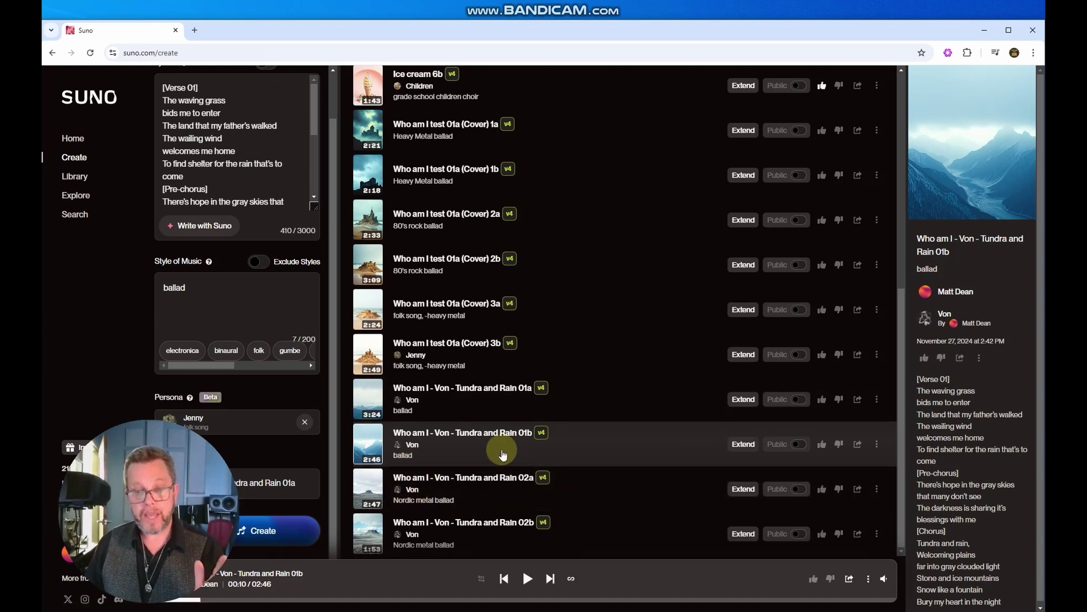
Play the 'Nordic metal ballad' Tundra and Rain 02a, then switch playback to 02b
left_click(371, 491)
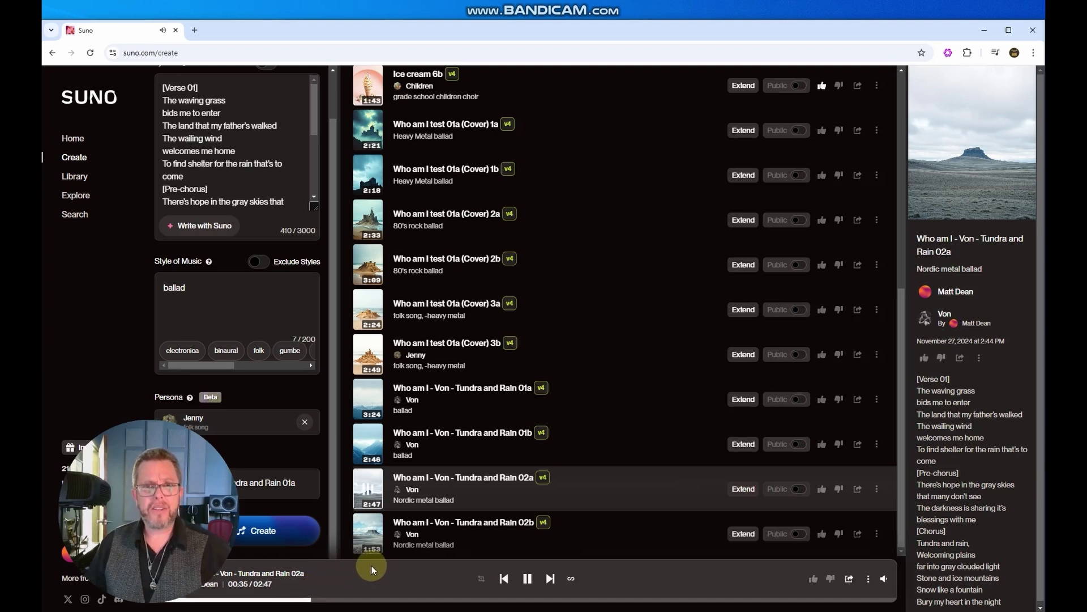
left_click(373, 536)
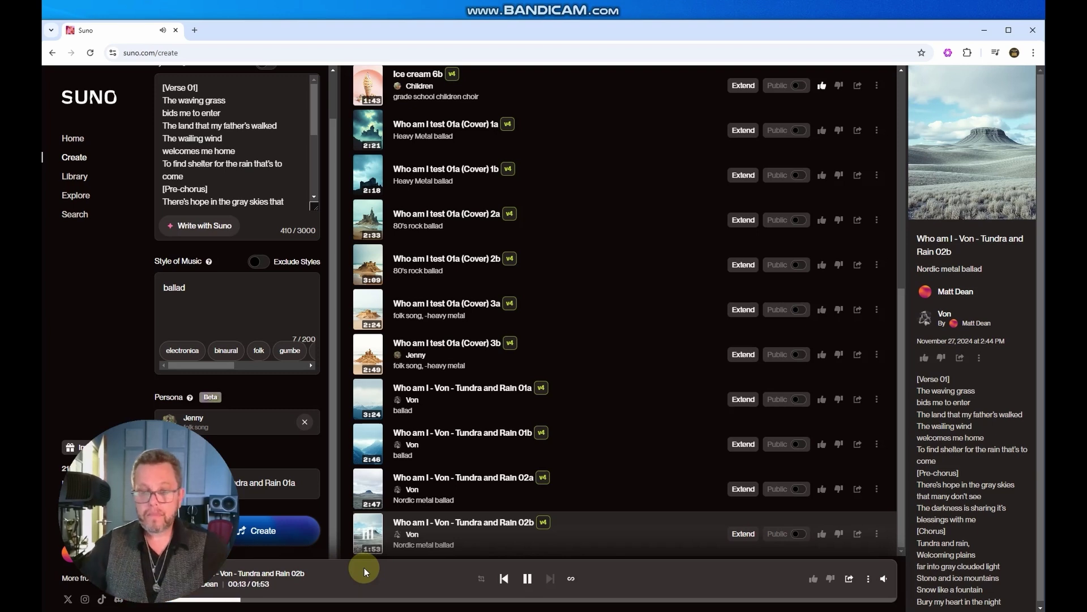
Pause Tundra and Rain 02b at 0:19 and return to the Suno tutorial Ep 05 playlist
left_click(529, 579)
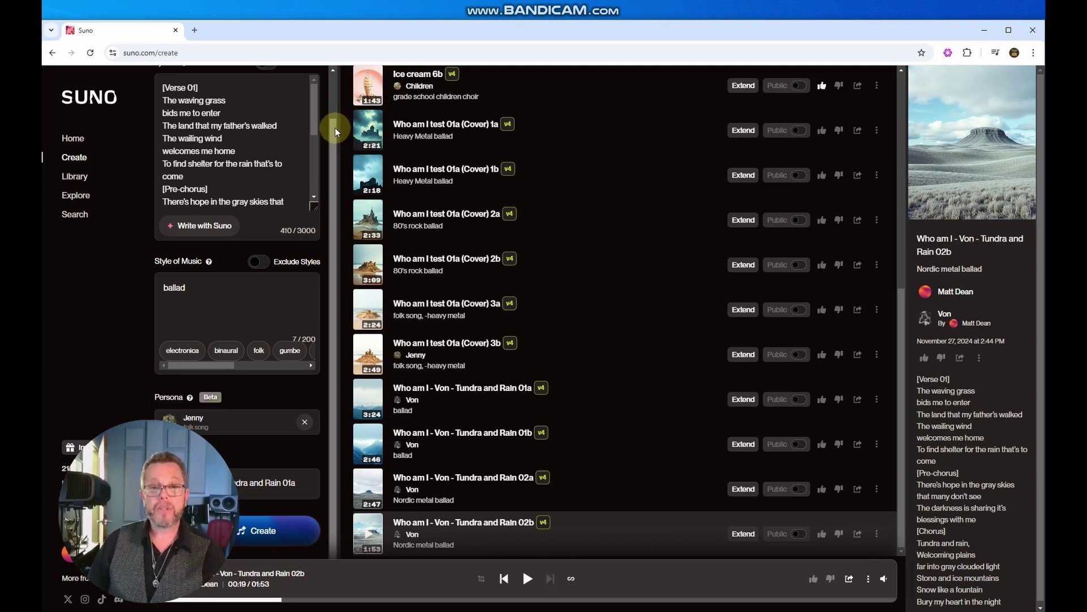
left_click_drag(335, 128, 337, 80)
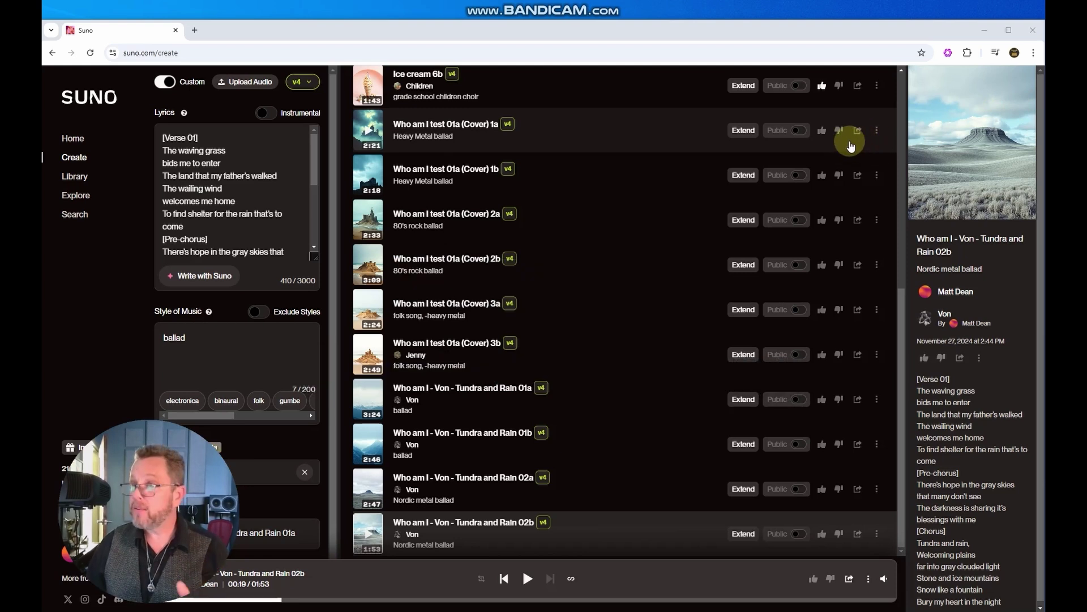
left_click(74, 177)
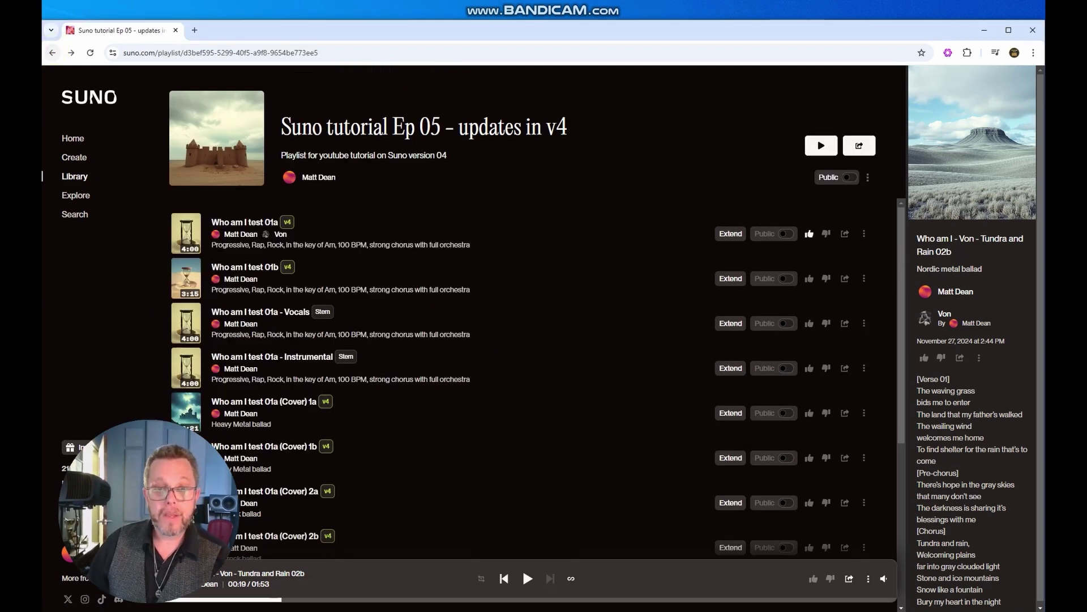
Look over Who am I test 01a's Create > Cover Song option, then bring up Cover 1a's actions
scroll(541, 283, "down", 3)
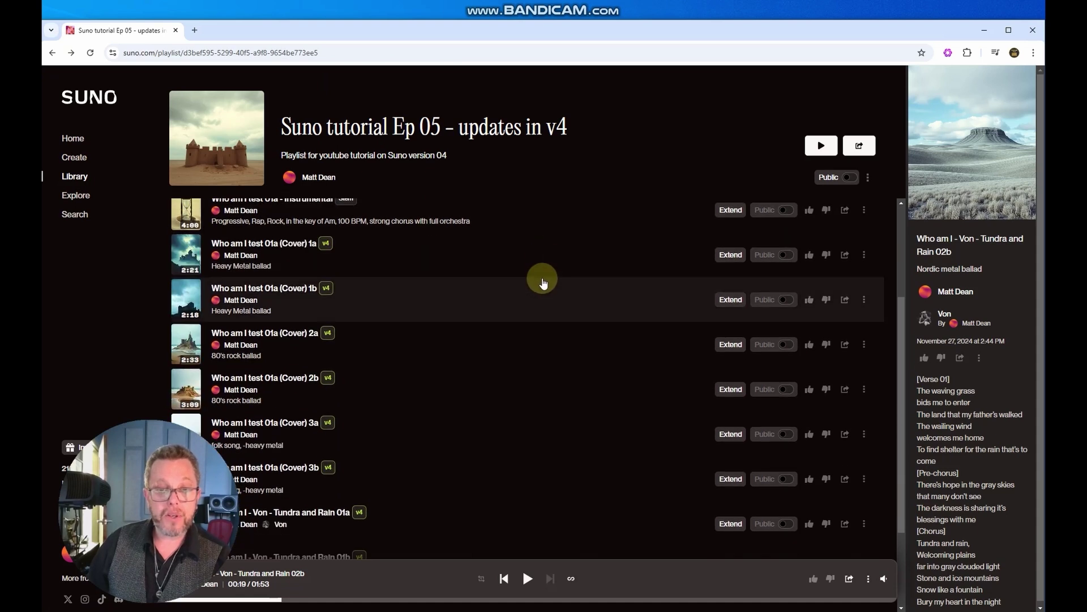
scroll(543, 283, "up", 3)
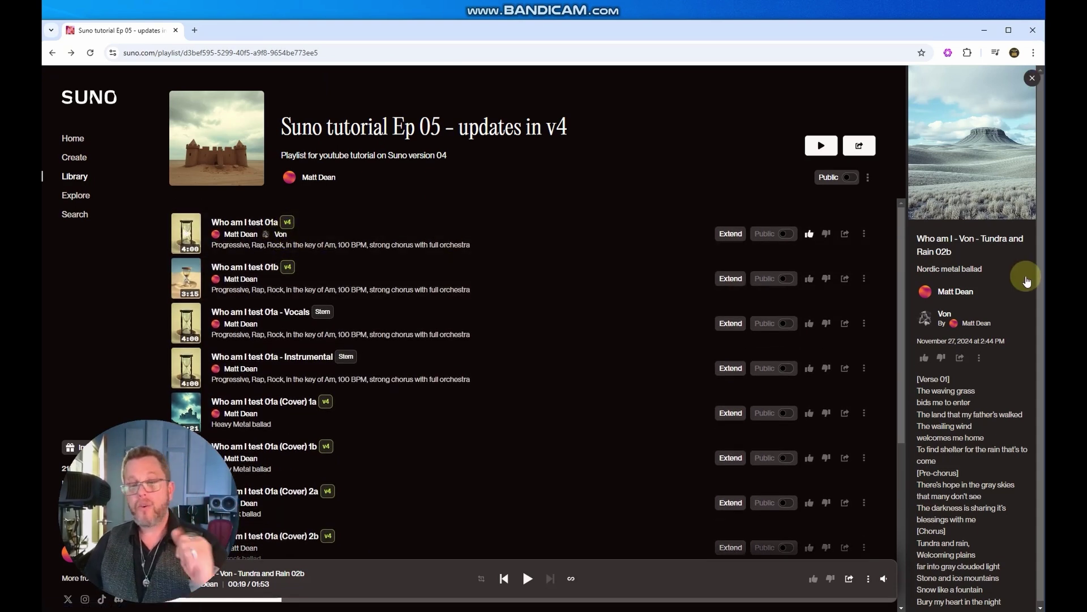
left_click(865, 232)
mouse_move(875, 260)
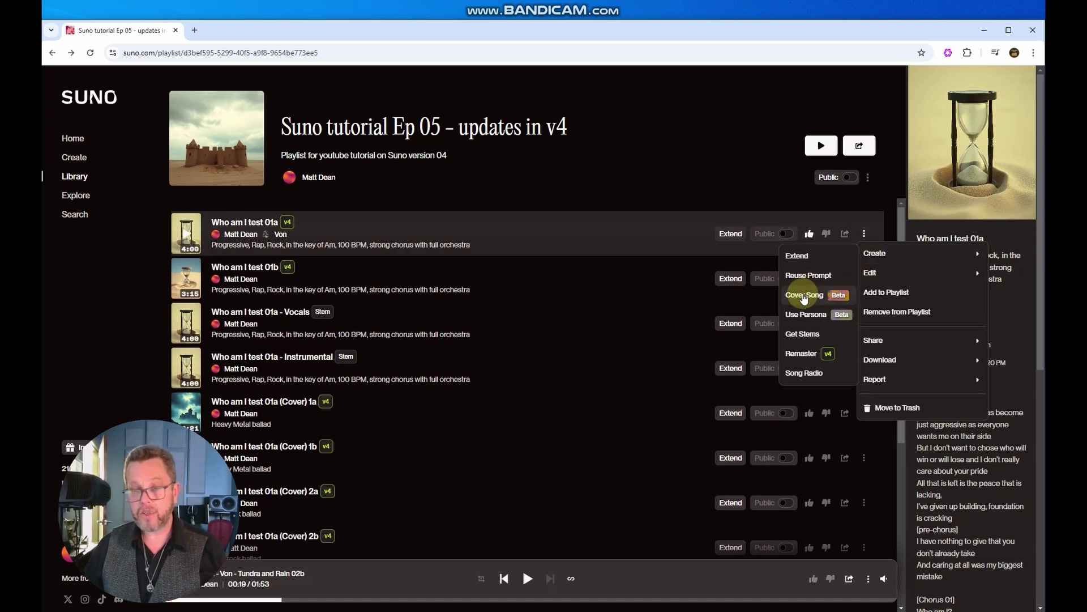
left_click(716, 109)
scroll(486, 368, "down", 2)
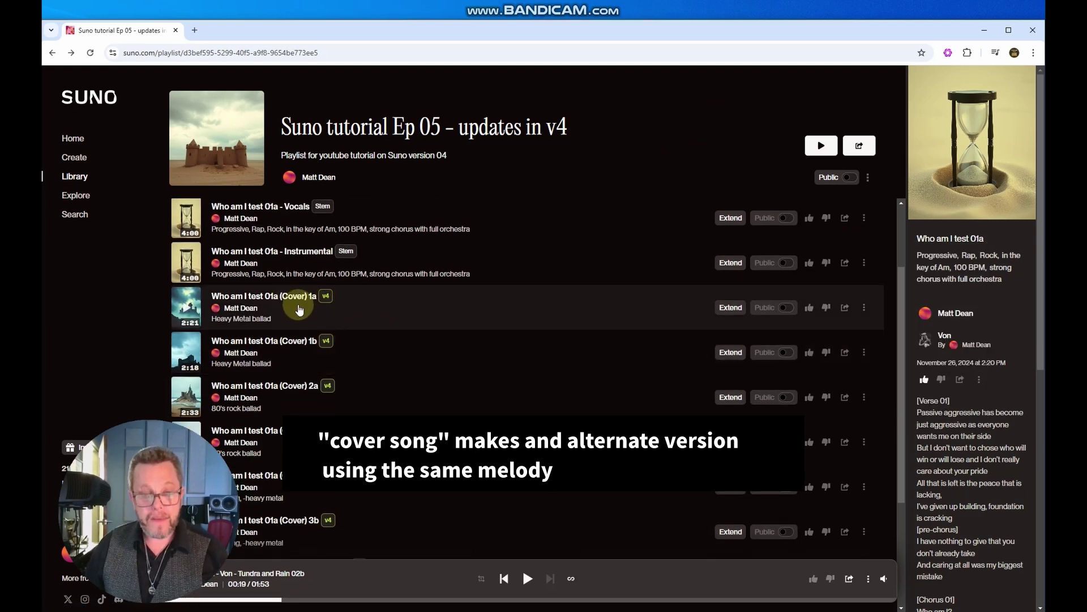
right_click(269, 297)
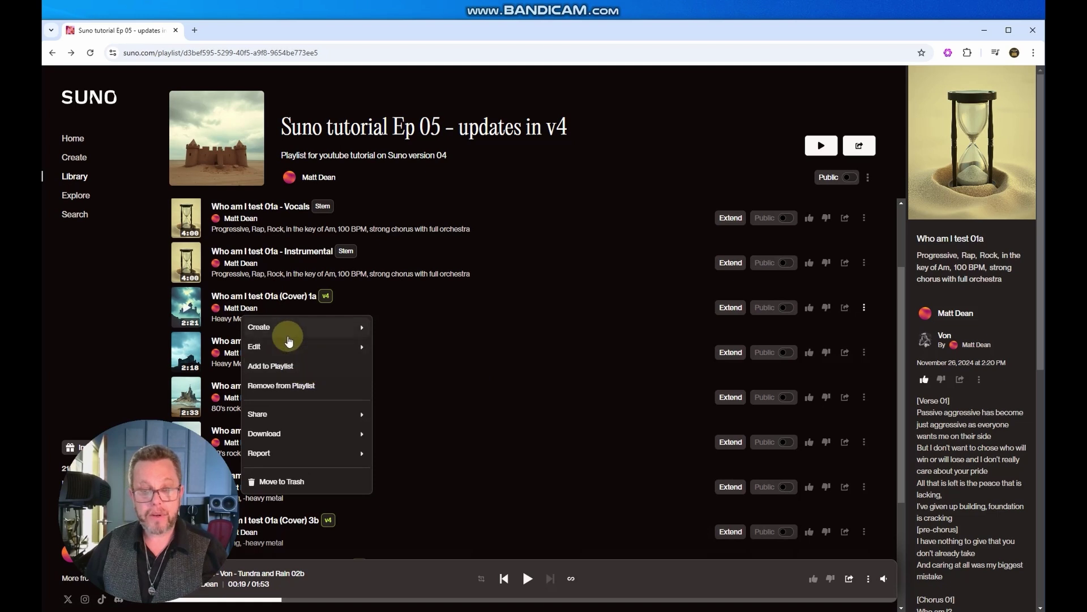
Reuse Cover 1a's Heavy Metal ballad prompt, then play Cover 1a and pause at 0:17
mouse_move(302, 326)
left_click(416, 348)
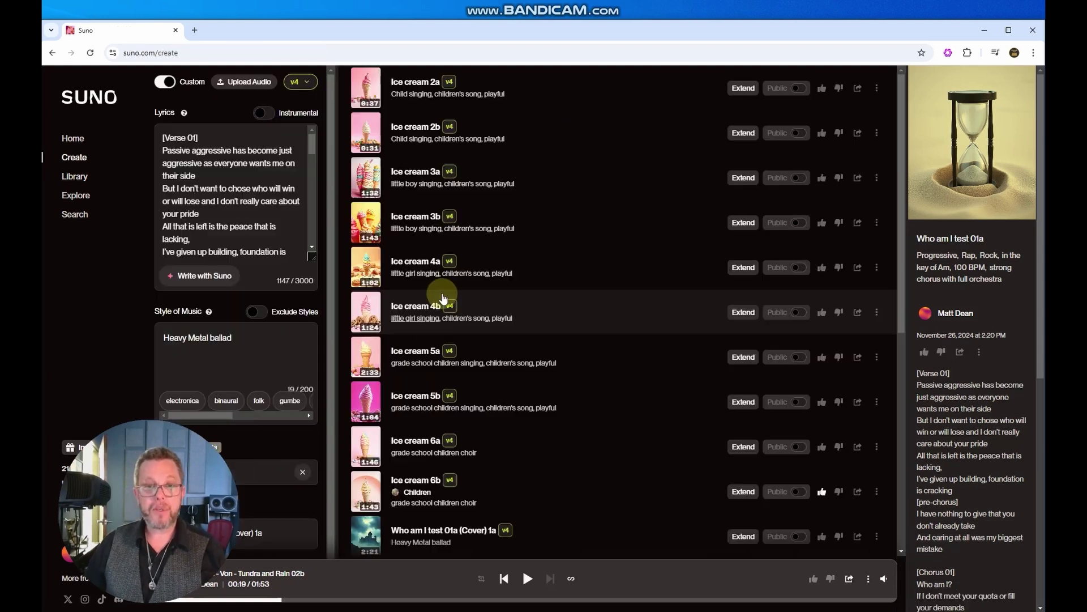
scroll(439, 295, "down", 10)
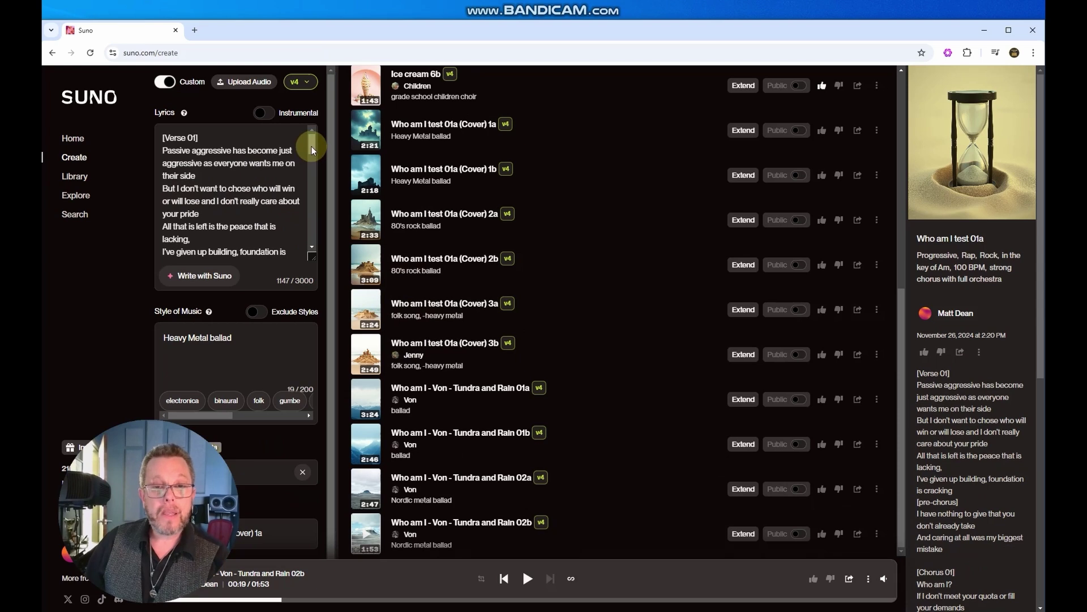
mouse_move(312, 150)
left_mouse_down()
mouse_move(315, 213)
mouse_move(313, 139)
left_mouse_up()
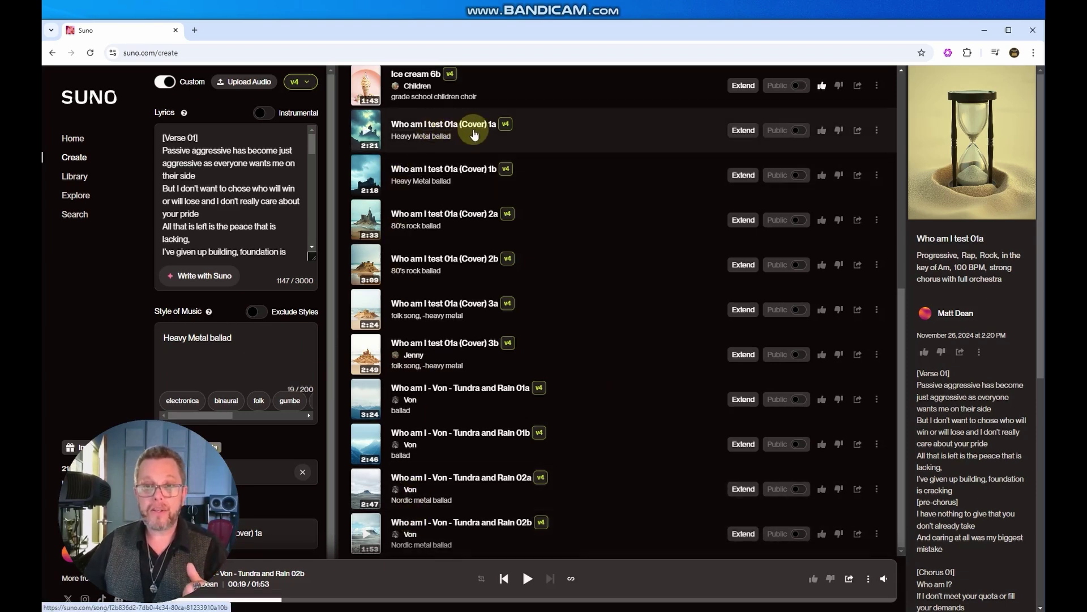
left_click(368, 129)
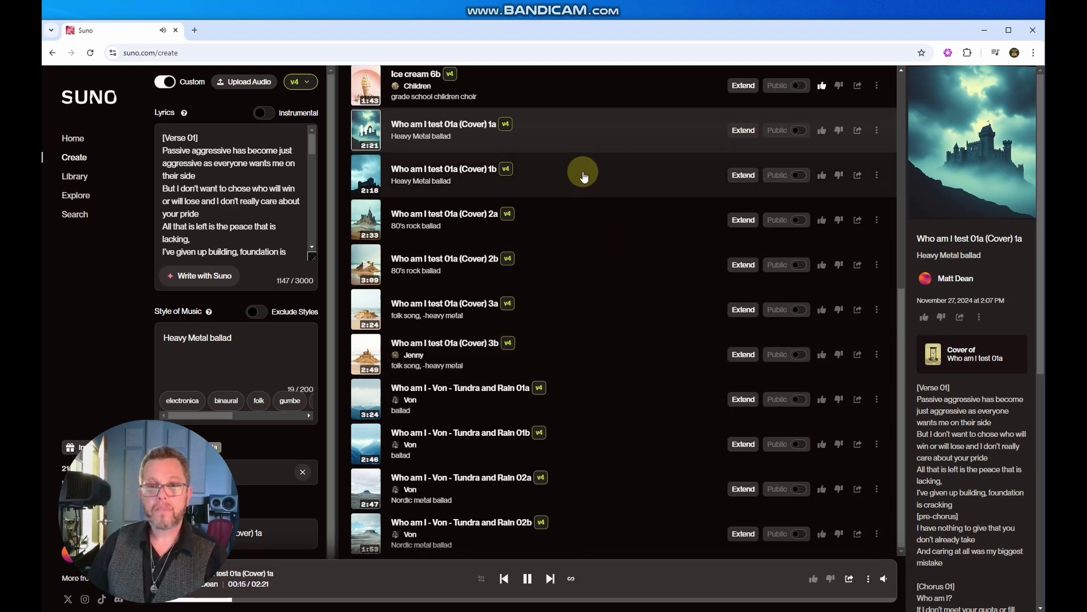
left_click(369, 132)
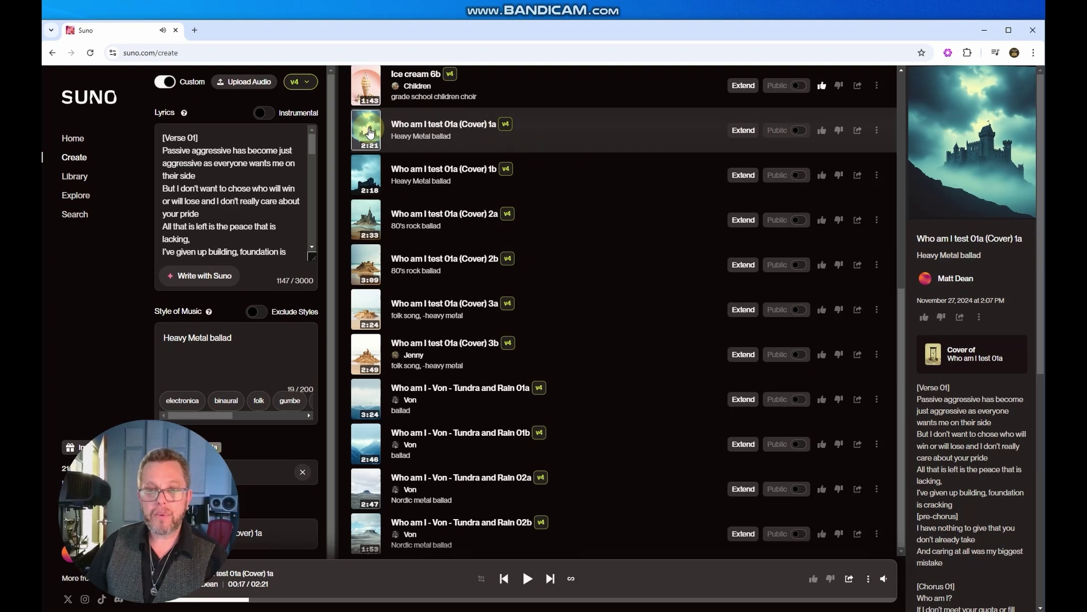
Reuse Cover 2a's 80's rock ballad prompt in the create form
right_click(433, 217)
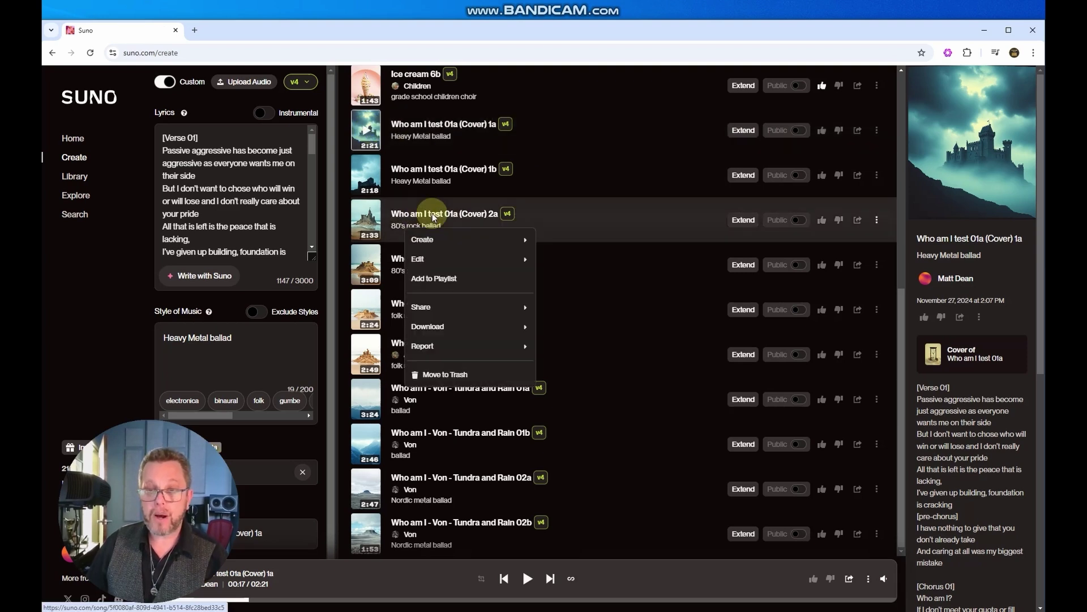
mouse_move(459, 240)
left_click(585, 261)
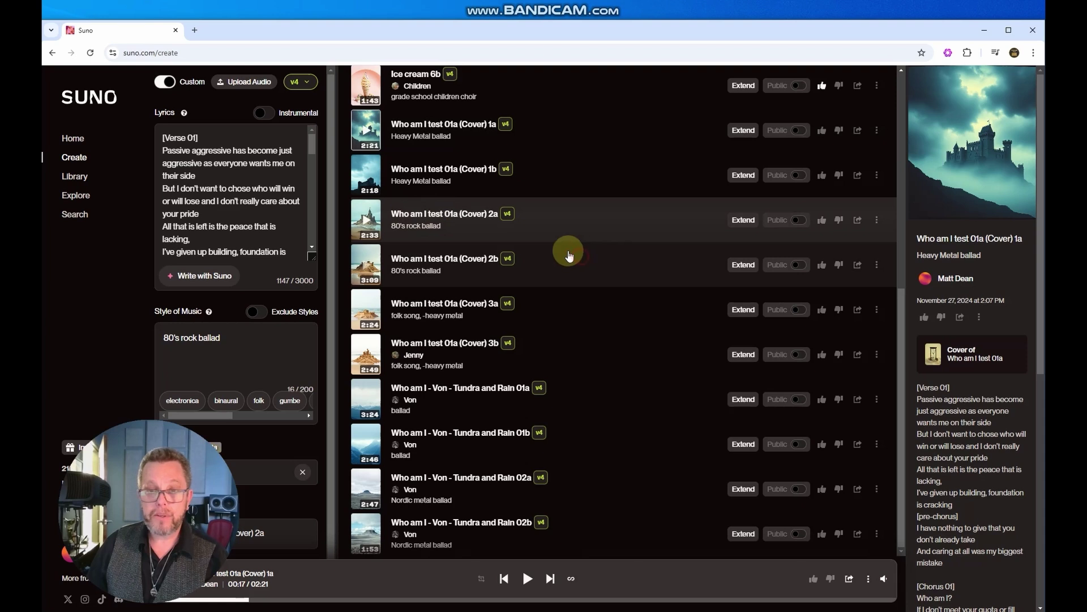
Play Cover 2a, skip ahead through it, and pause at 0:49
left_click(364, 225)
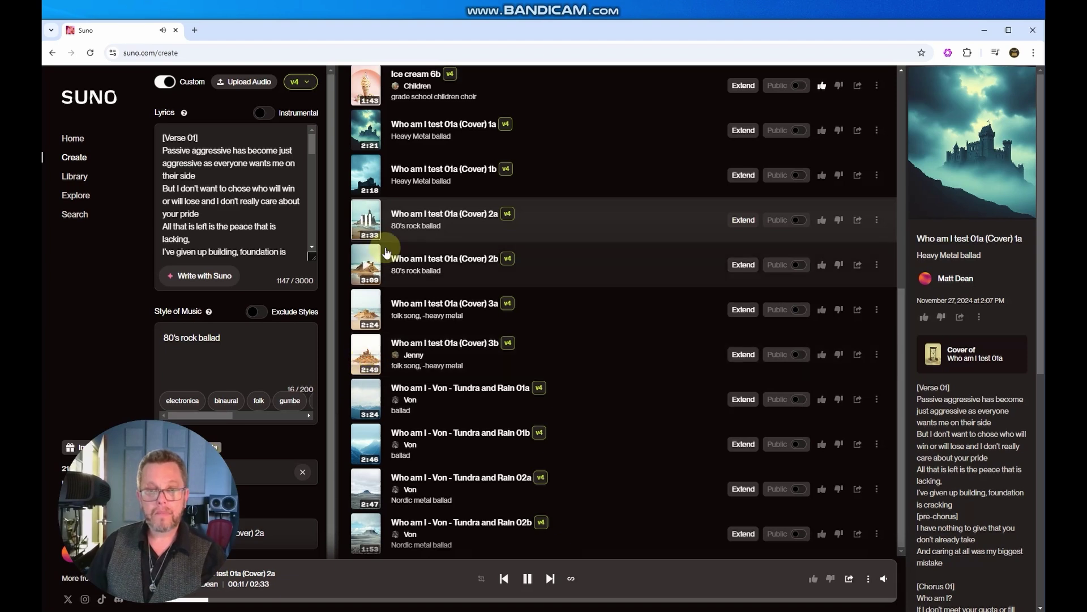
left_click(348, 601)
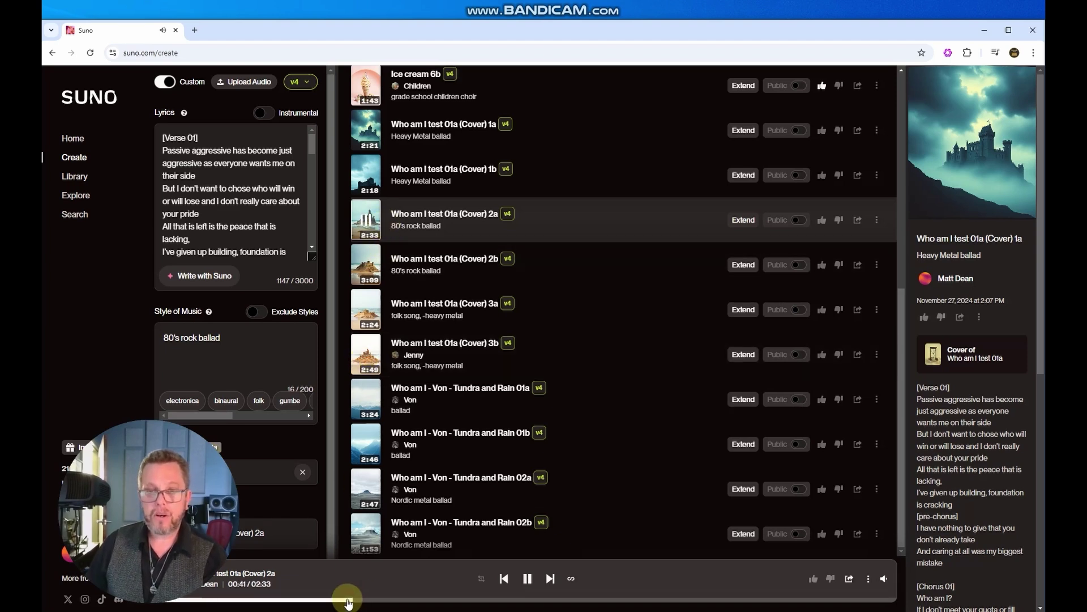
left_click(391, 599)
left_click(528, 578)
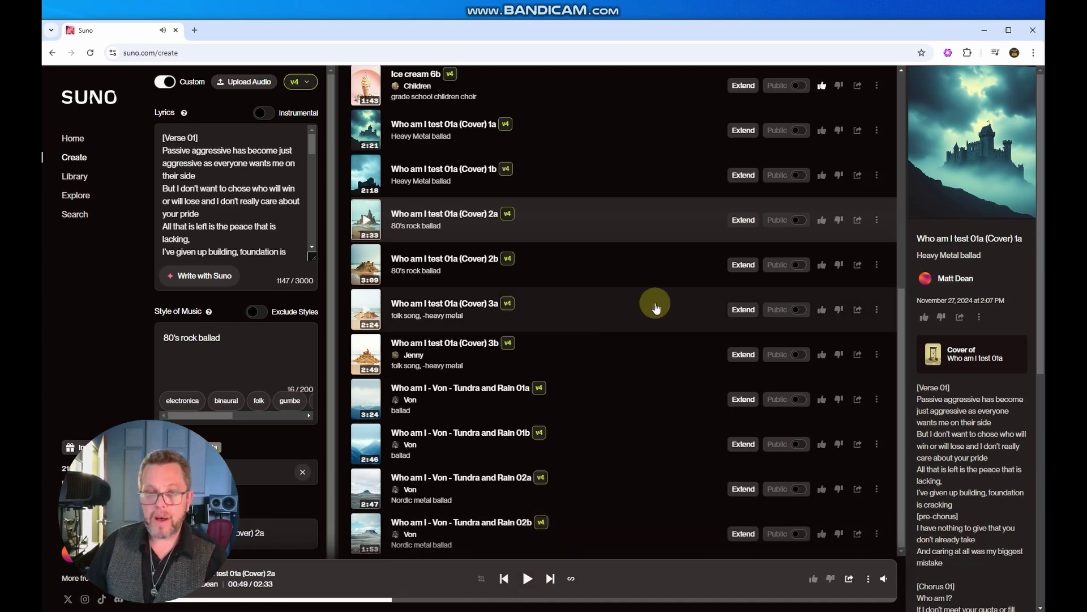
right_click(456, 306)
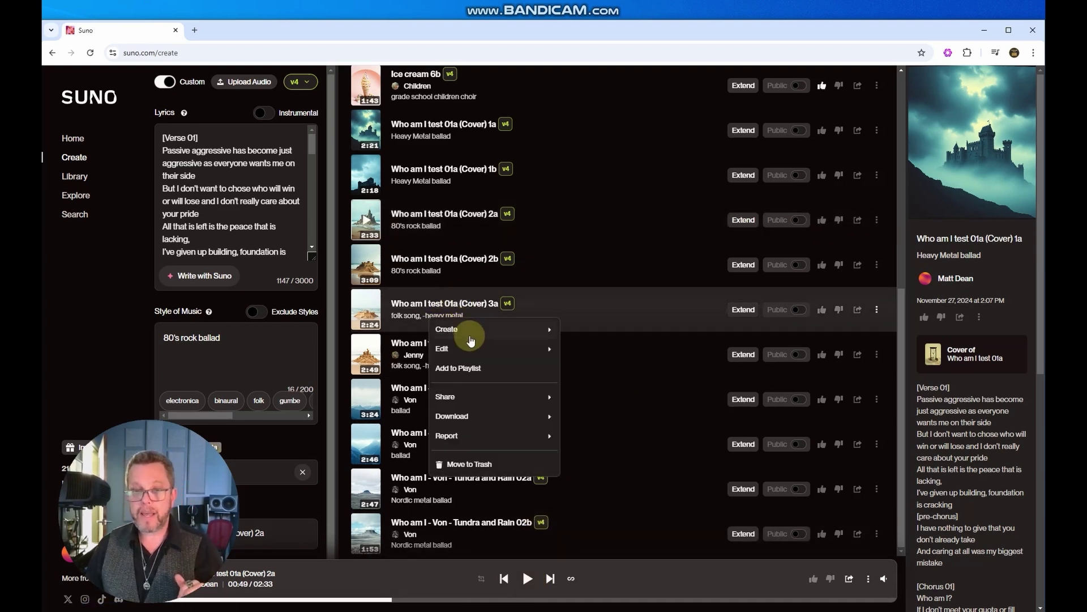
Reuse Cover 3a's prompt (folk song, heavy metal excluded) and start playing Cover 3a
mouse_move(488, 357)
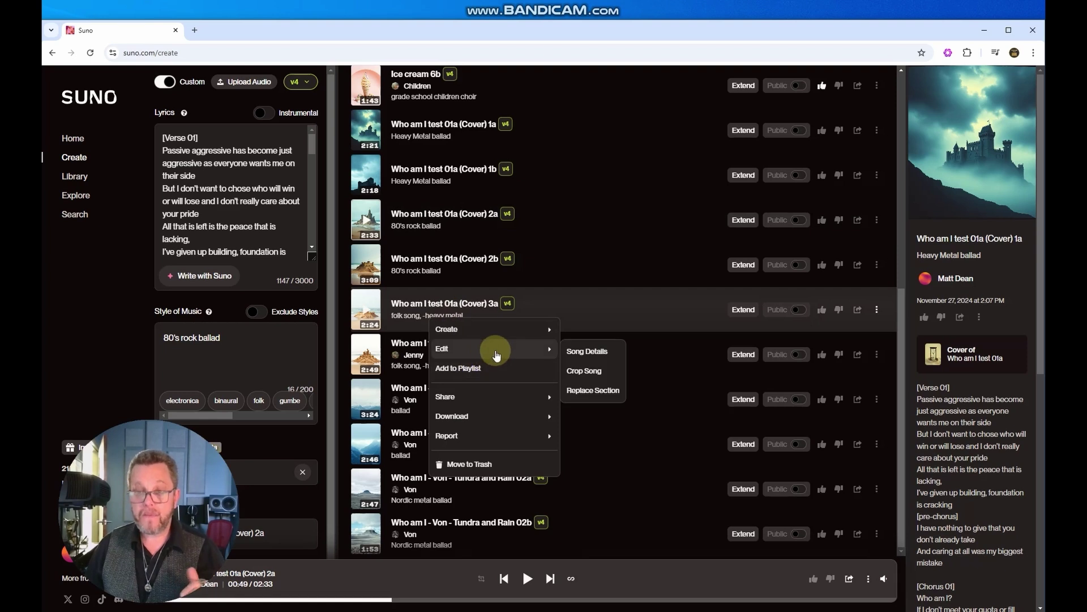
mouse_move(498, 329)
left_click(595, 352)
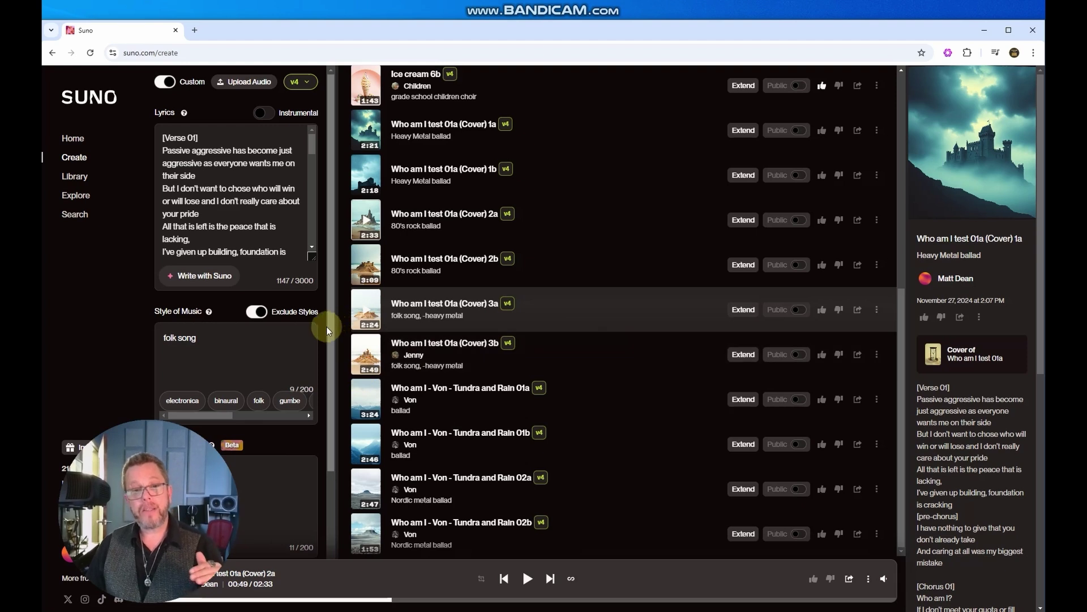
scroll(327, 321, "down", 1)
scroll(329, 315, "down", 1)
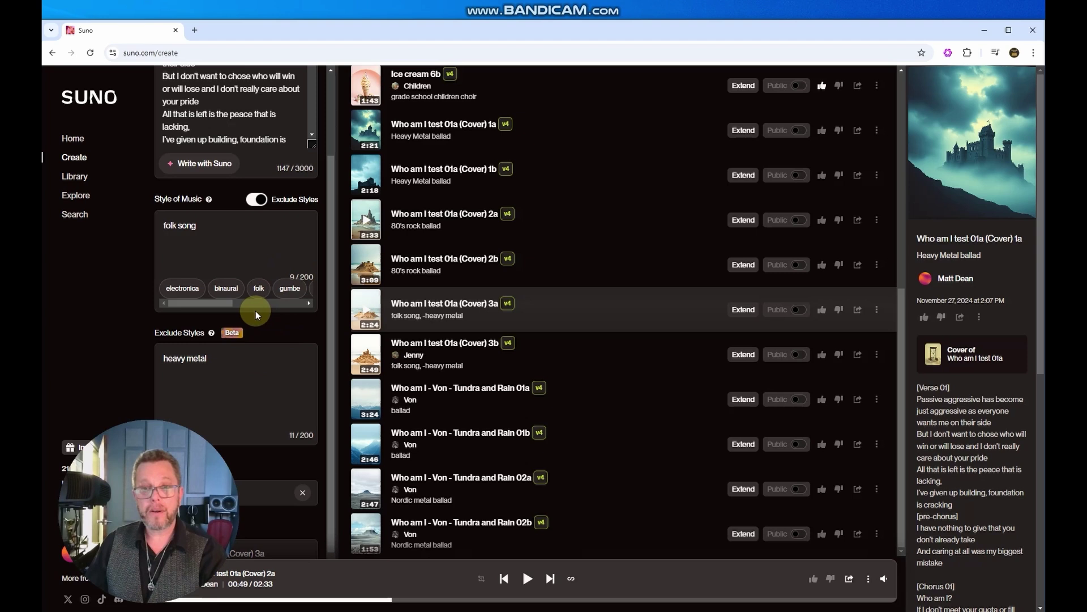
left_click(370, 310)
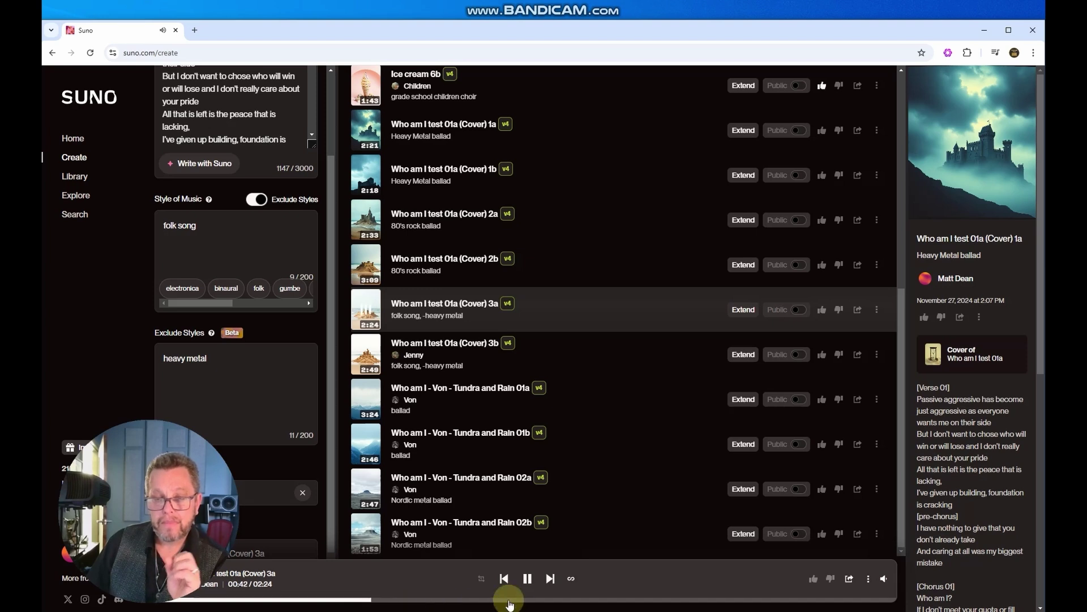
Pause Cover 3a after about 40 seconds and start playing Cover 3b
left_click(529, 578)
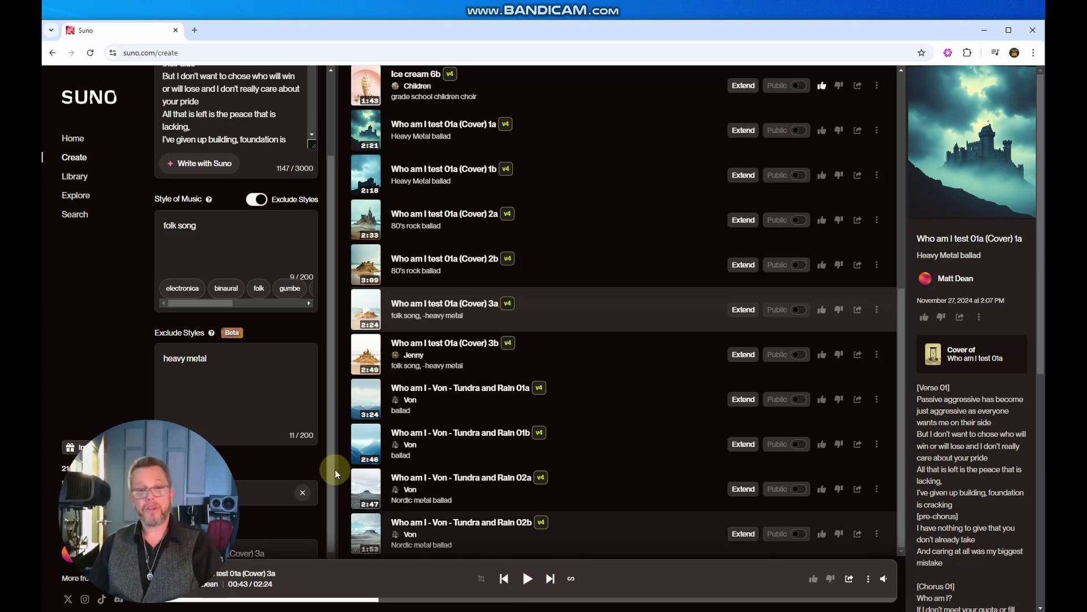
left_click(367, 356)
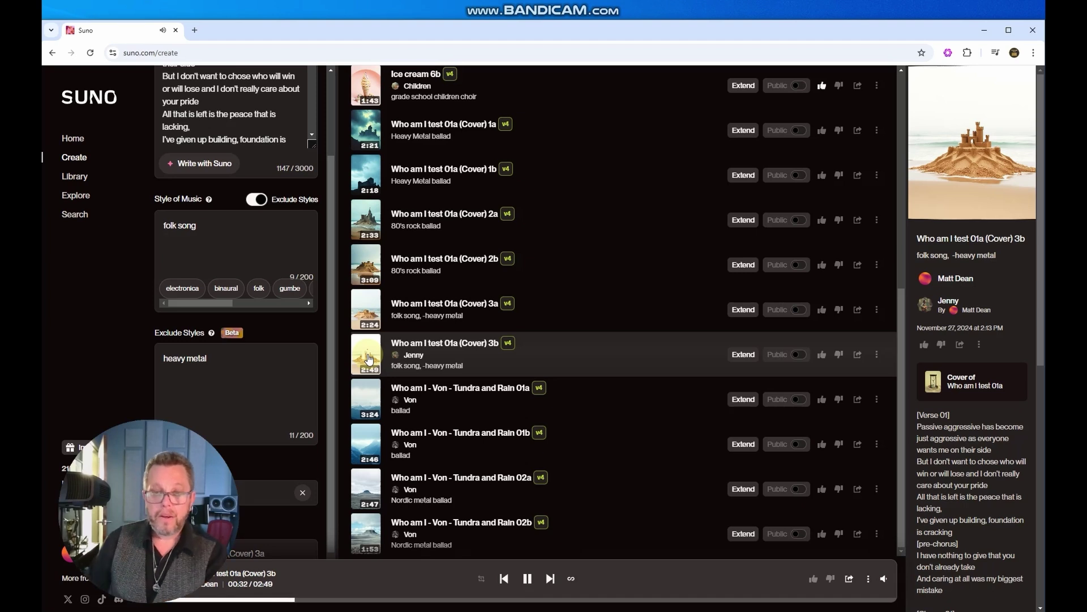
Pause Cover 3b at 0:34
left_click(527, 579)
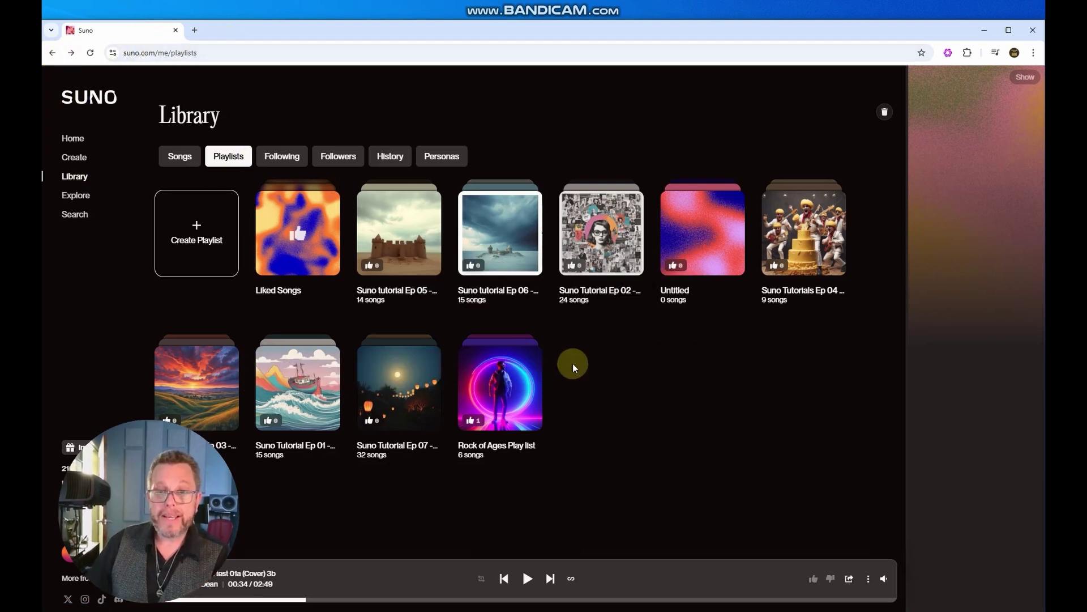
Play Fat guy in a little boat from Rock of Ages Play list, pause at 0:29, return to Library songs
left_click(498, 367)
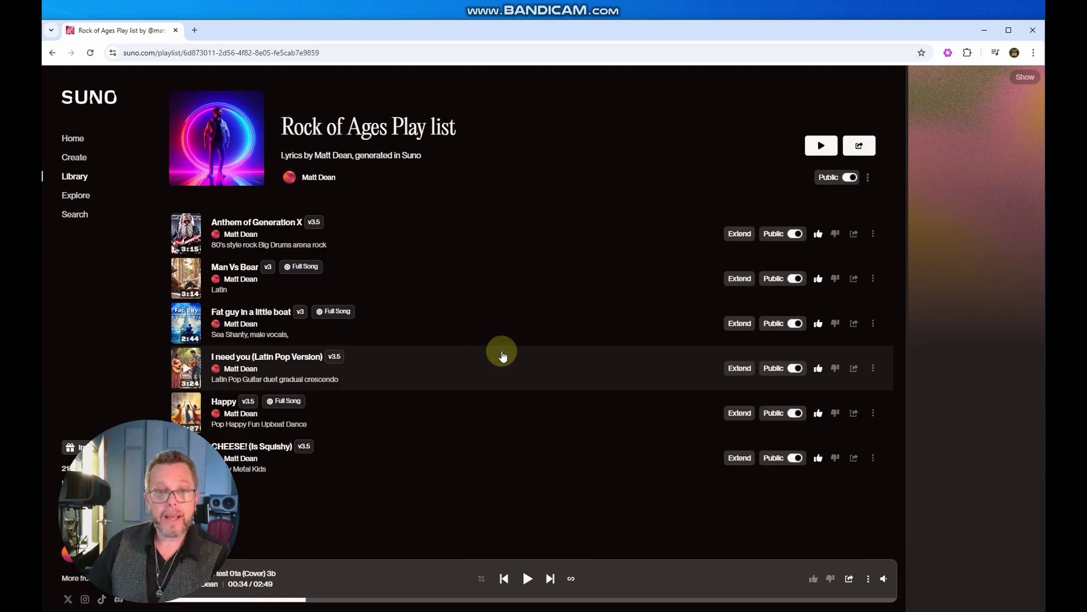
left_click(252, 313)
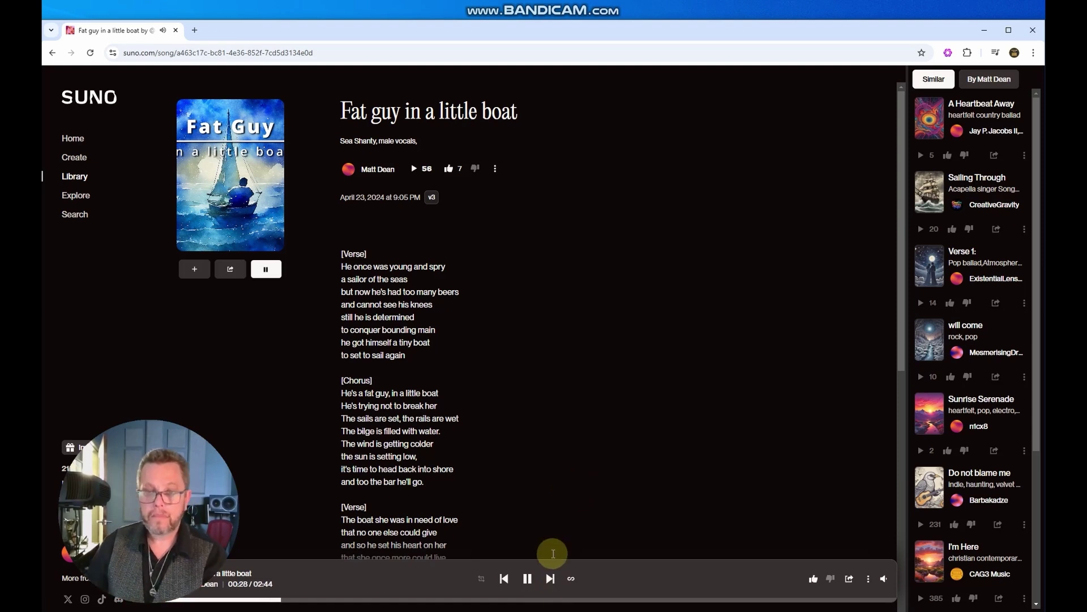
left_click(527, 578)
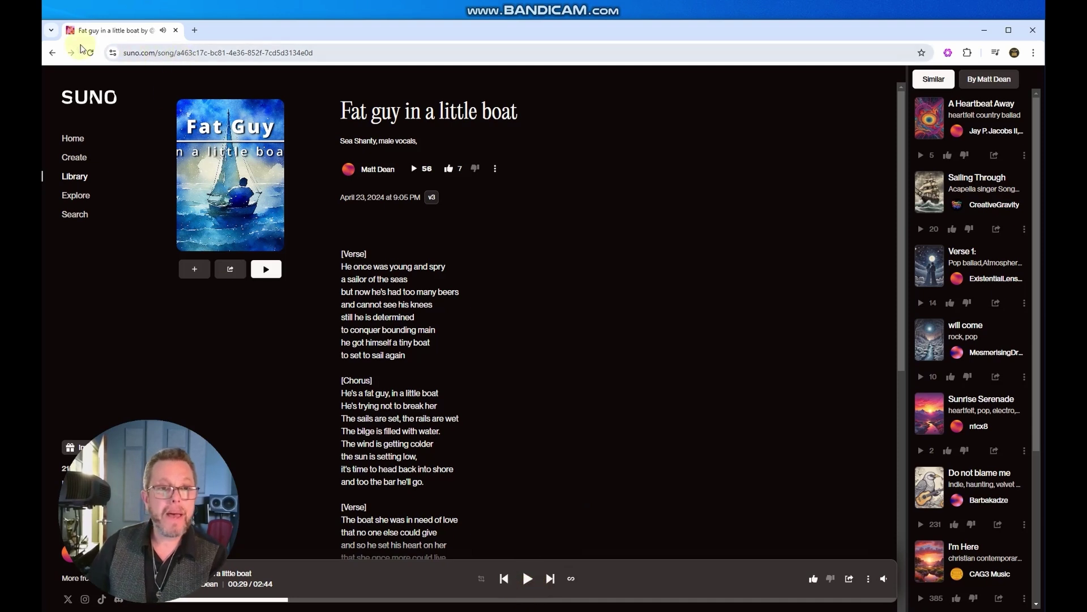
left_click(52, 53)
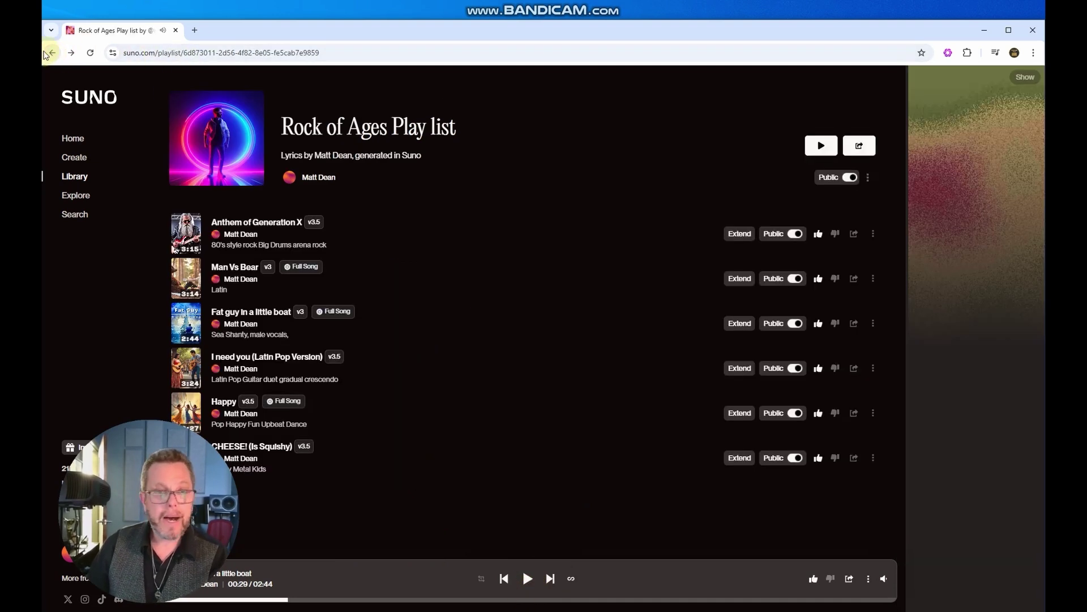
left_click(74, 176)
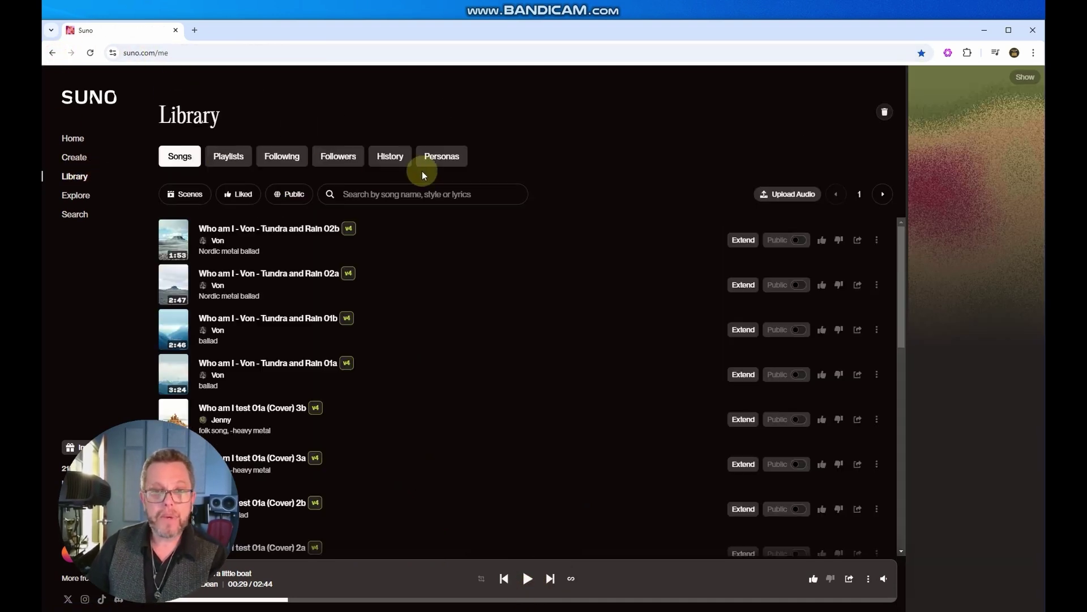
Start playing Fat guy in a little boat (Remastered) from the library playlists
left_click(232, 161)
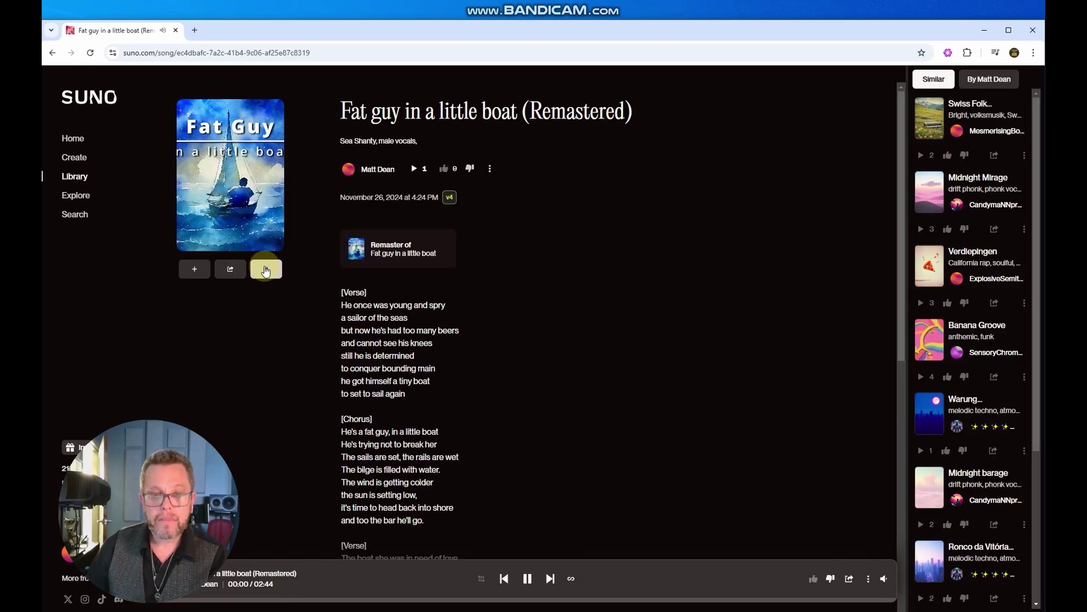
left_click(265, 269)
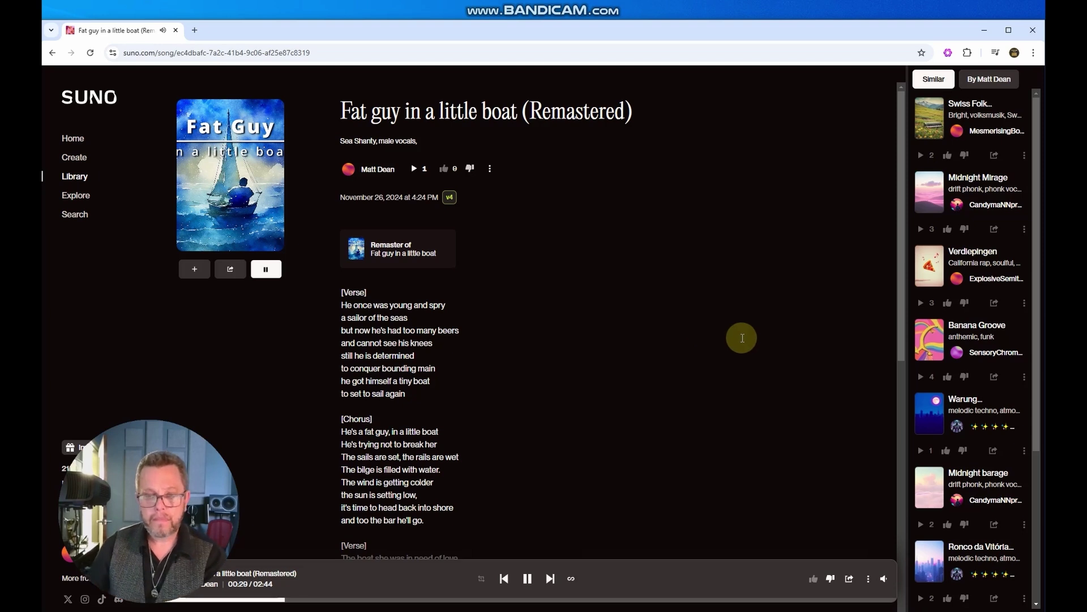
Pause the remaster after its first verse and chorus, then move playback to 0:42
scroll(731, 343, "down", 3)
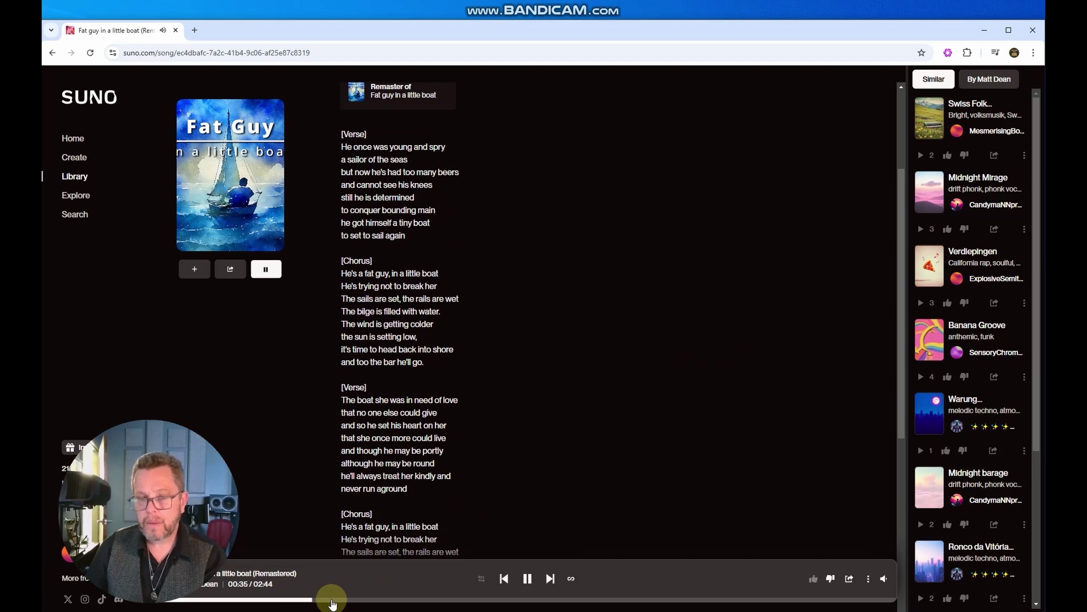
left_click(528, 578)
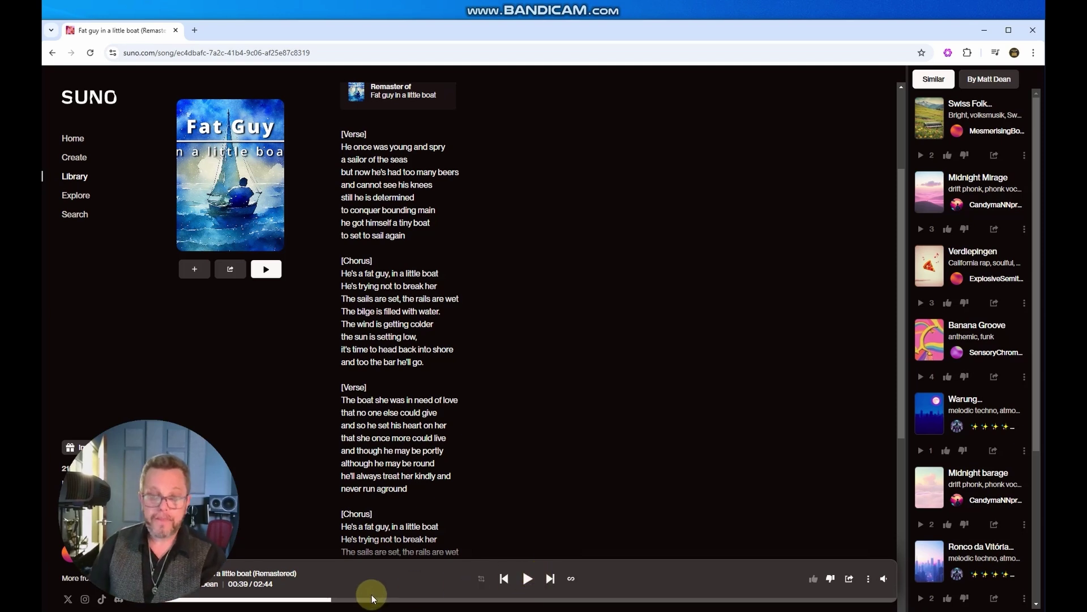
left_click(347, 599)
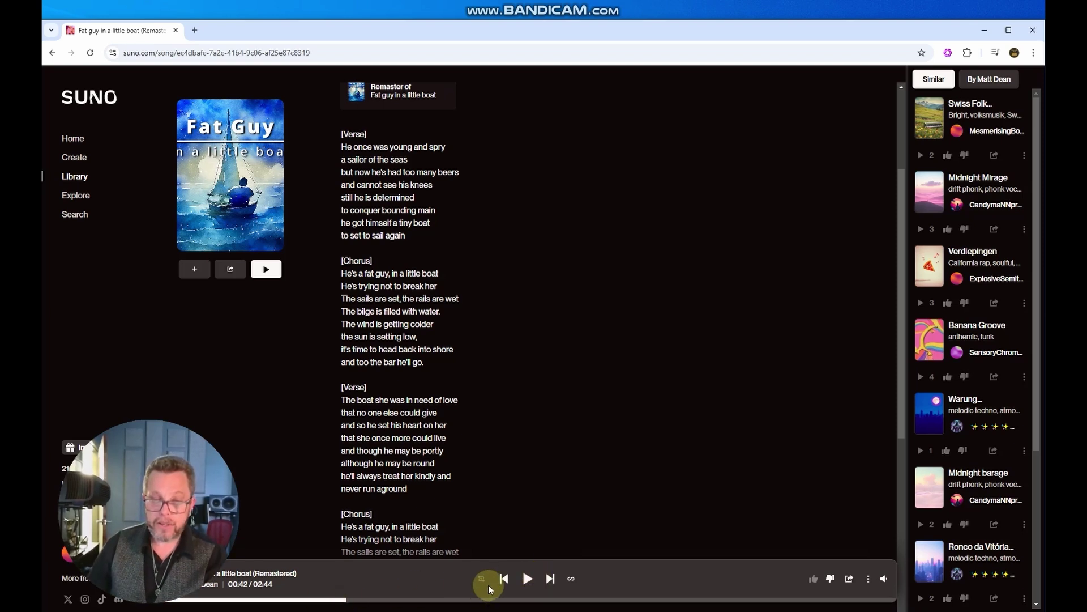
Resume "Fat guy in a little boat (Remastered)" from 0:42 in the player
left_click(527, 579)
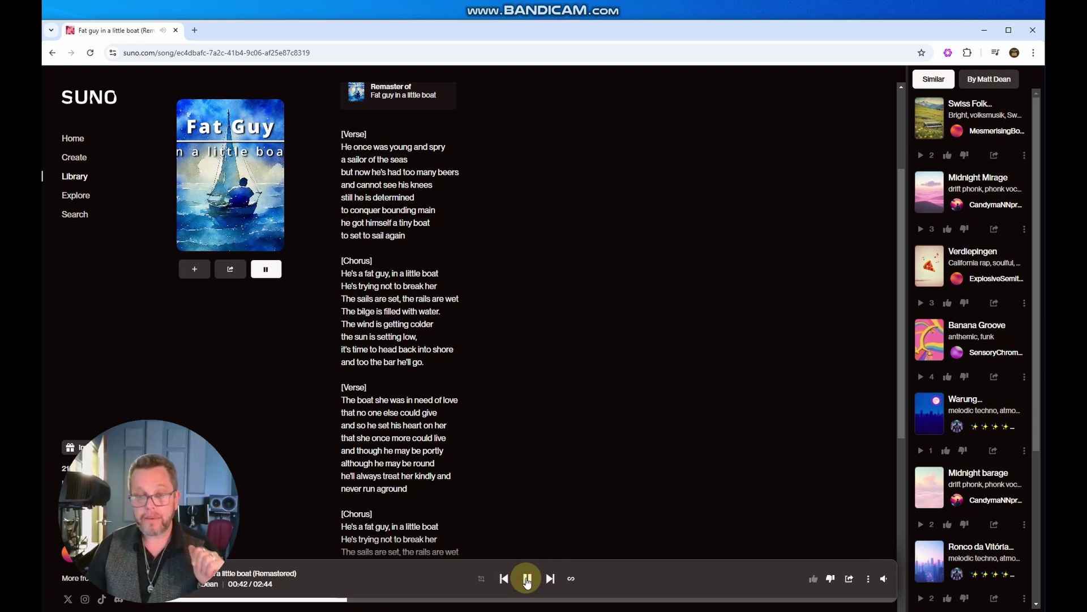